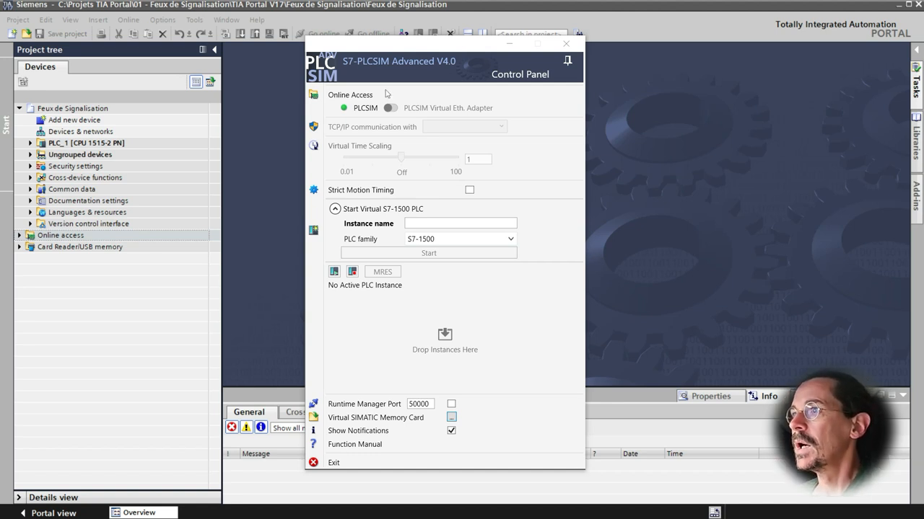
- Toggle the control panel's pin-as-top-window option off and back on, checking it against the project window
{"action": "left_click", "coordinate": [569, 67]}
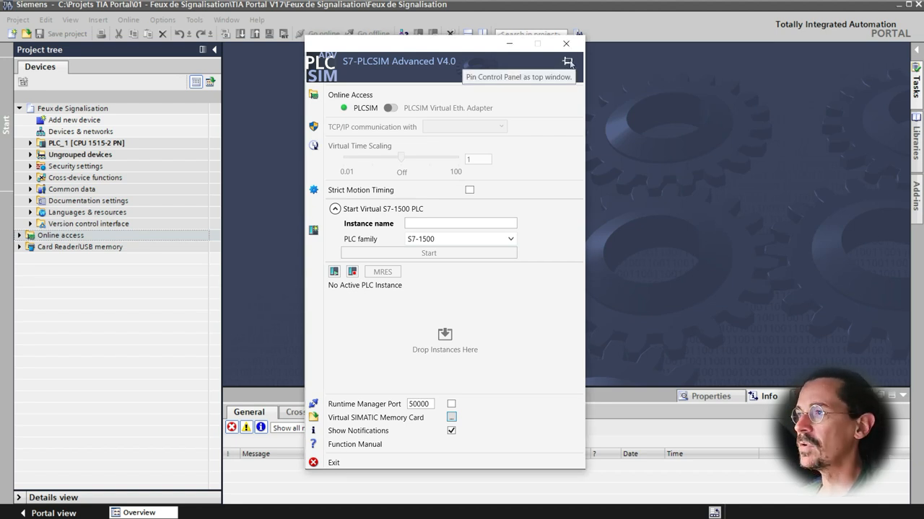
{"action": "left_click", "coordinate": [259, 212]}
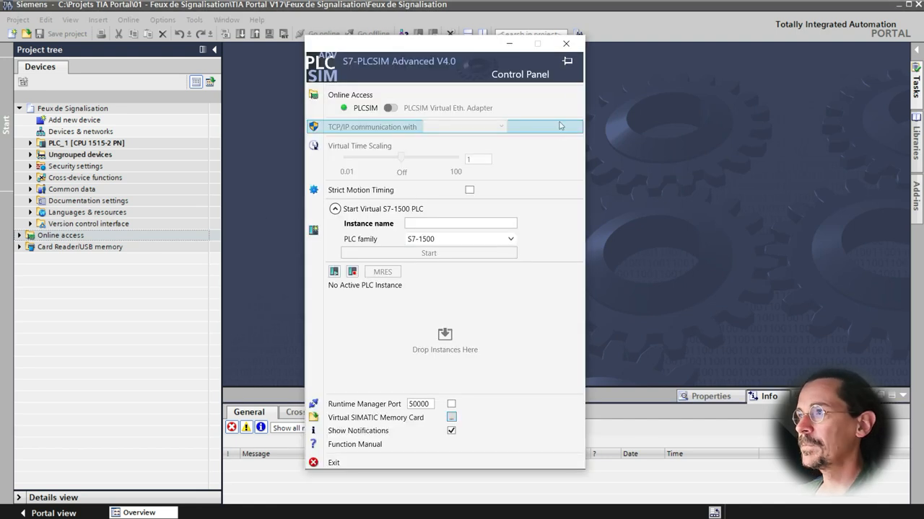
{"action": "left_click", "coordinate": [568, 62]}
{"action": "left_click", "coordinate": [260, 222]}
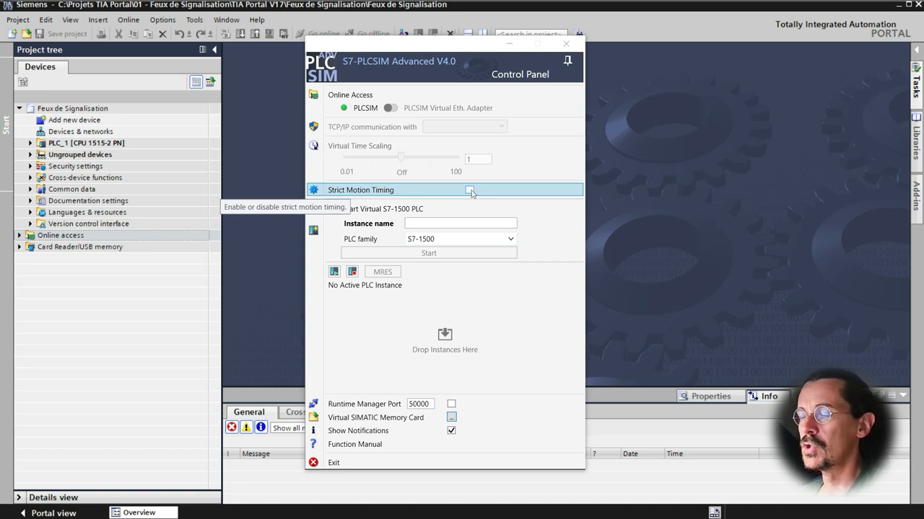
- Switch Strict Motion Timing on and off again
{"action": "left_click", "coordinate": [470, 191]}
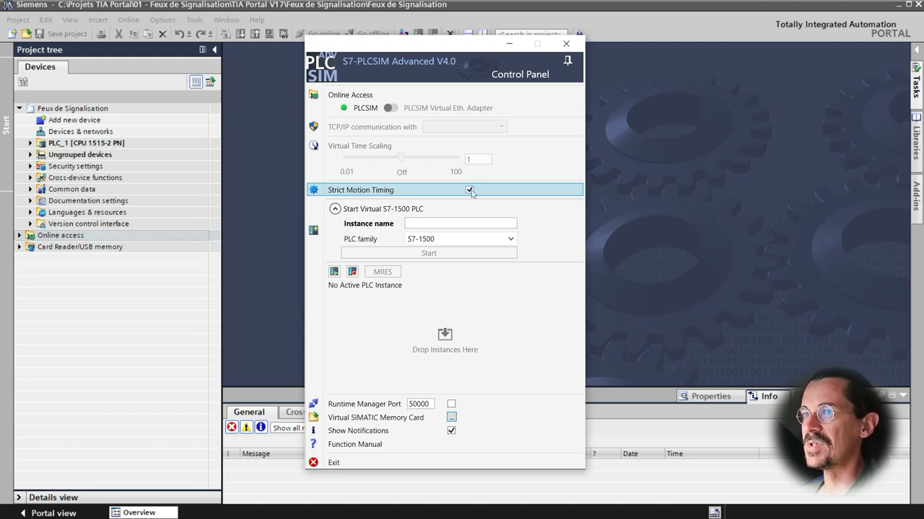
{"action": "left_click", "coordinate": [470, 190]}
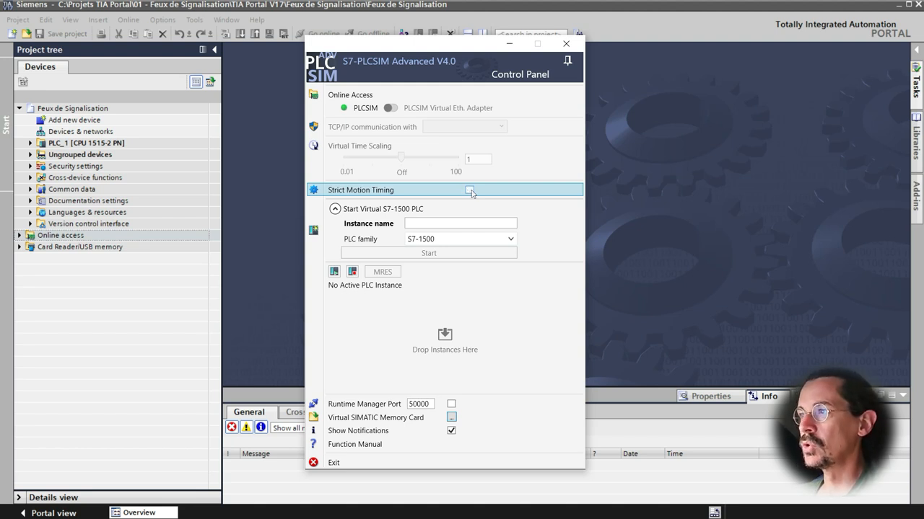
- Start a virtual S7-1500 PLC instance named MonPLC and acknowledge the trial licence notice
{"action": "left_click", "coordinate": [431, 225]}
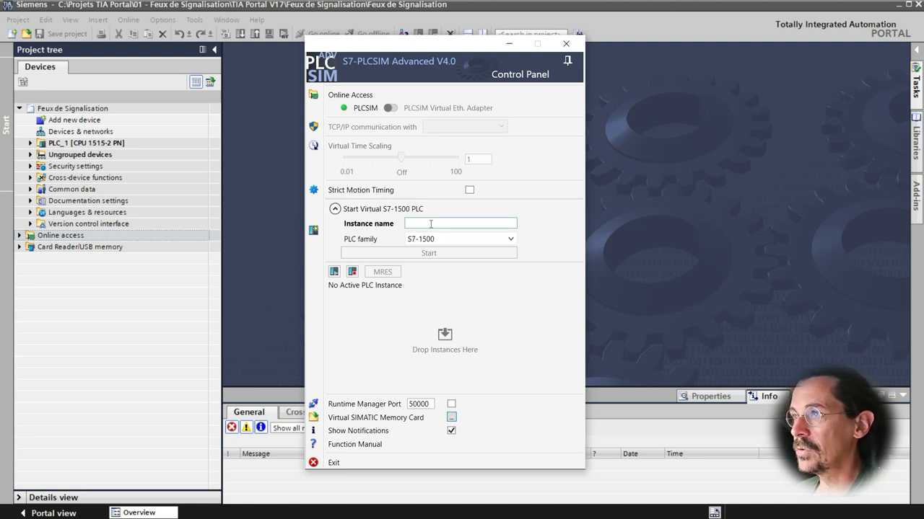
{"action": "type", "text": "MonPLC"}
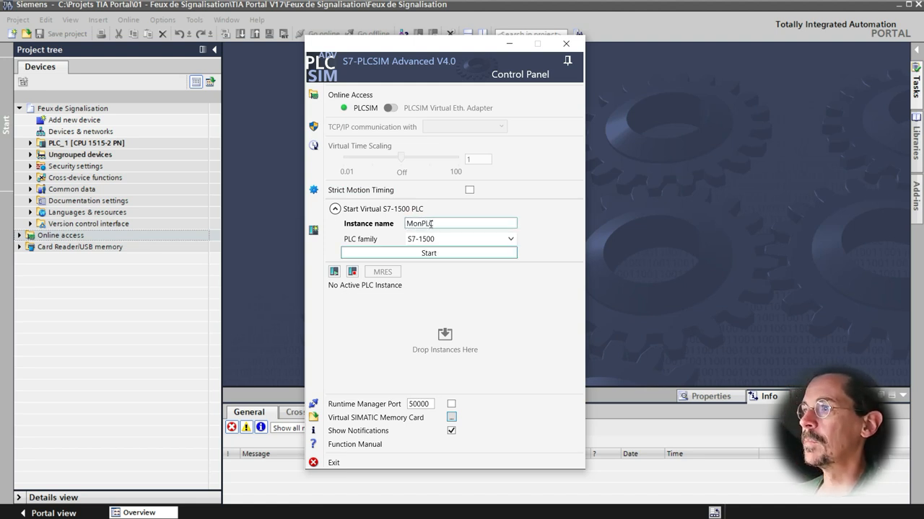
{"action": "left_click", "coordinate": [512, 240]}
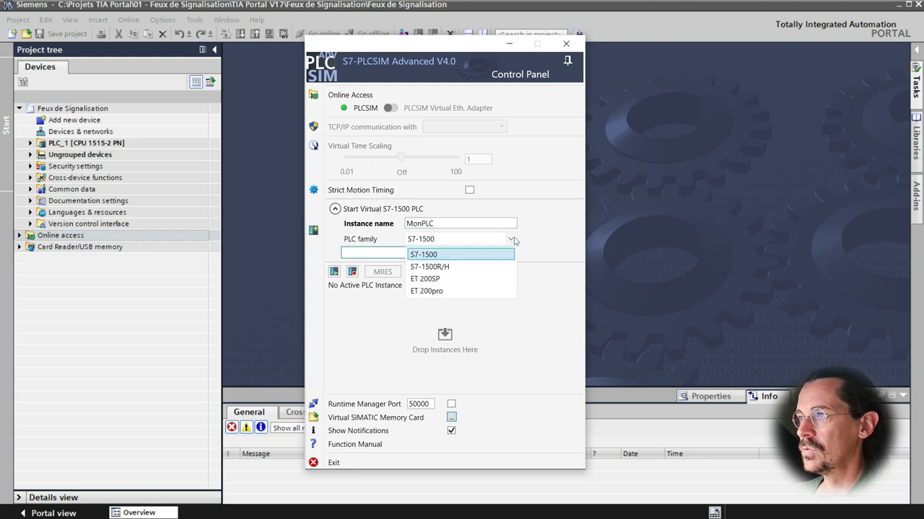
{"action": "left_click", "coordinate": [434, 256]}
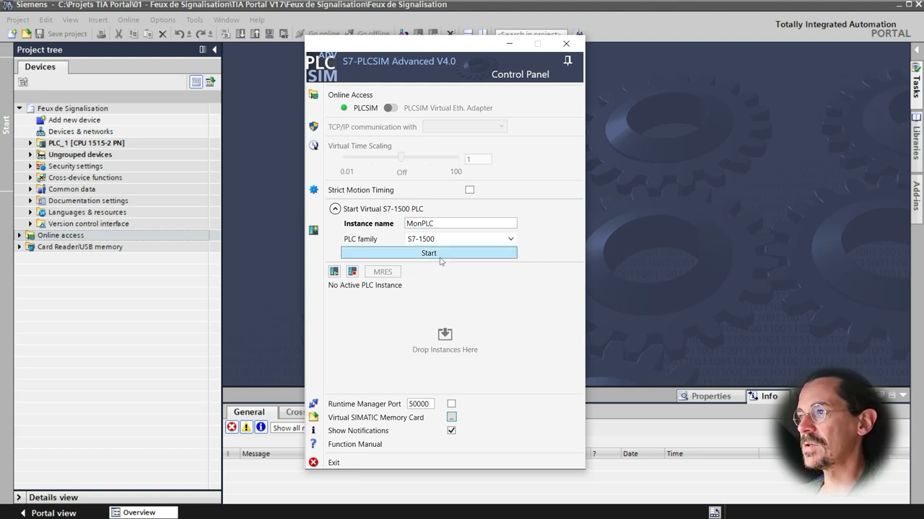
{"action": "left_click", "coordinate": [438, 253]}
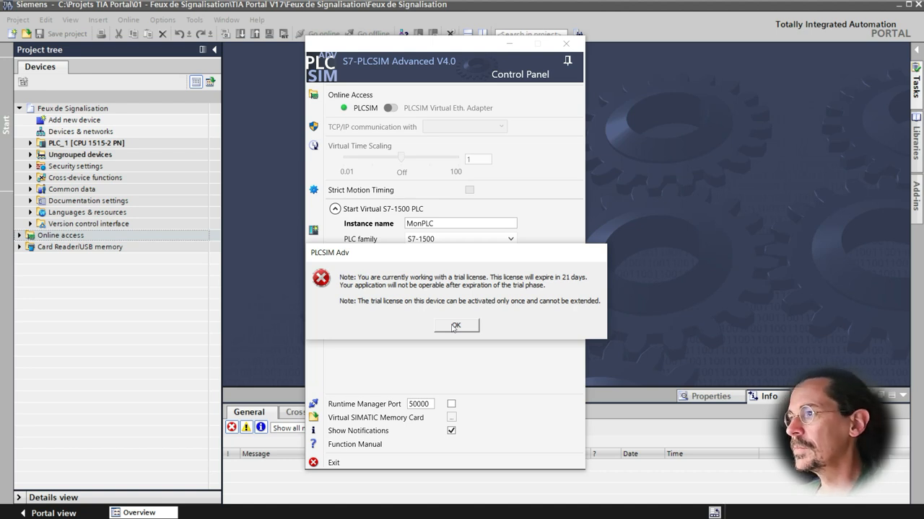
{"action": "left_click", "coordinate": [454, 326]}
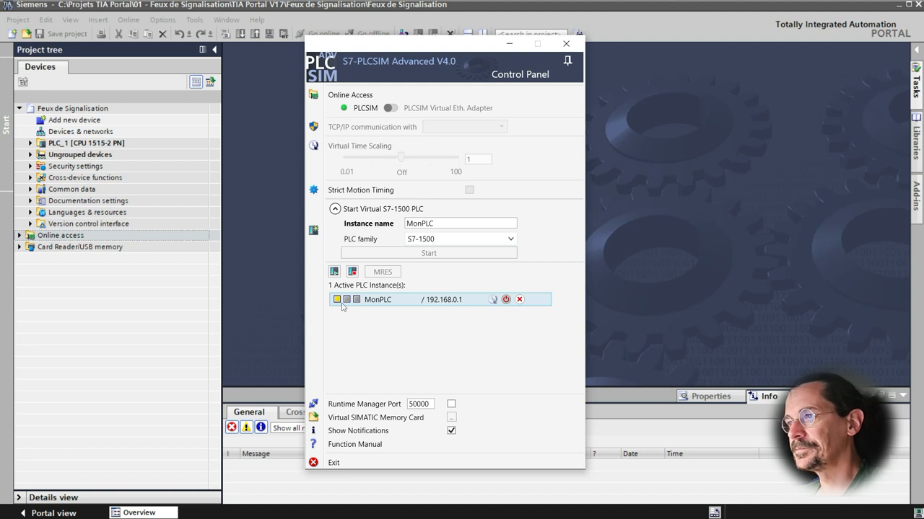
- Select PLC_1 and download it to the virtual PLC, treating the device as trusted and loading
{"action": "left_click", "coordinate": [345, 301]}
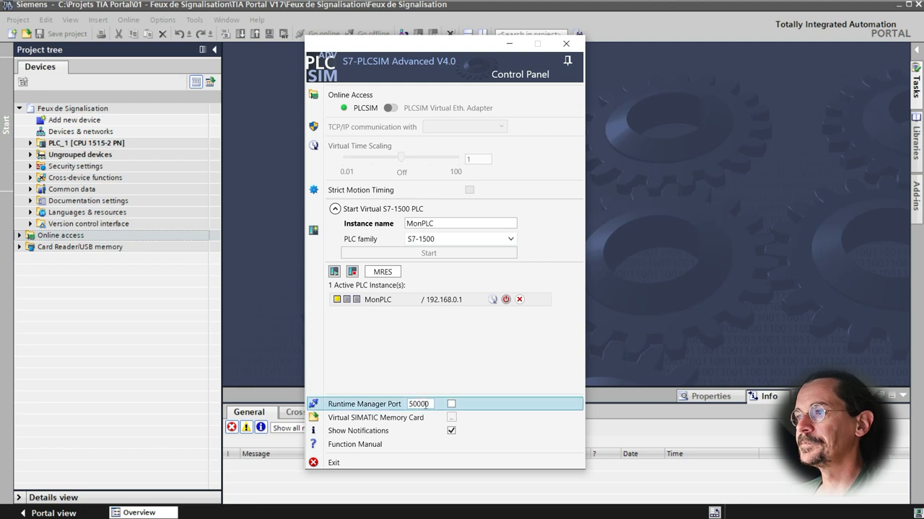
{"action": "left_click", "coordinate": [254, 269]}
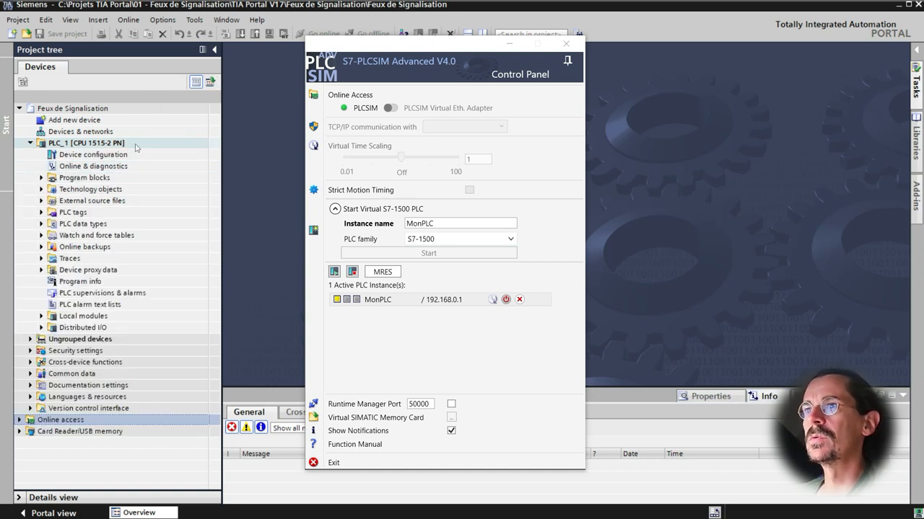
{"action": "left_click", "coordinate": [105, 144]}
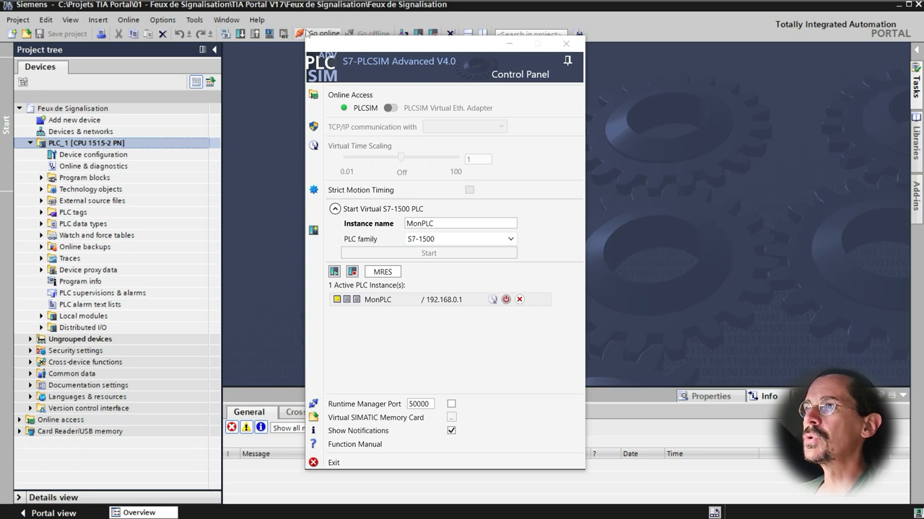
{"action": "left_click_drag", "start_coordinate": [364, 47], "coordinate": [450, 68]}
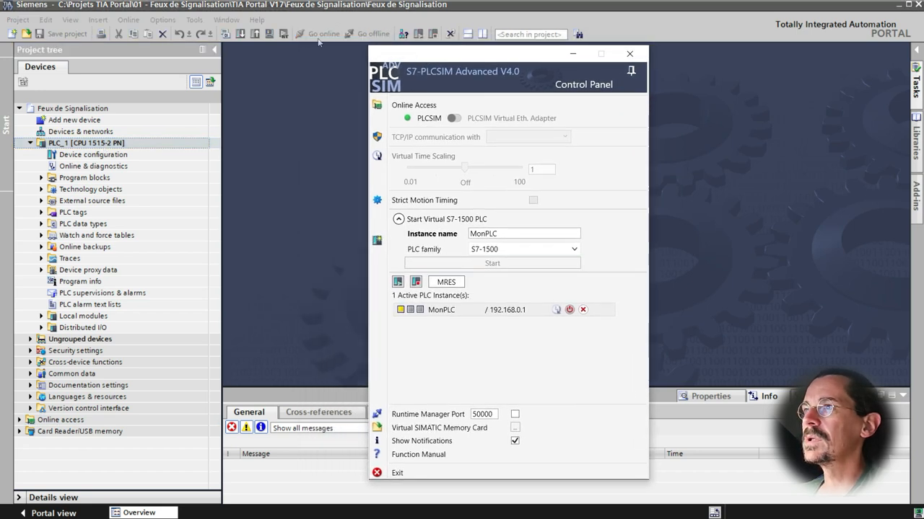
{"action": "left_click", "coordinate": [275, 66]}
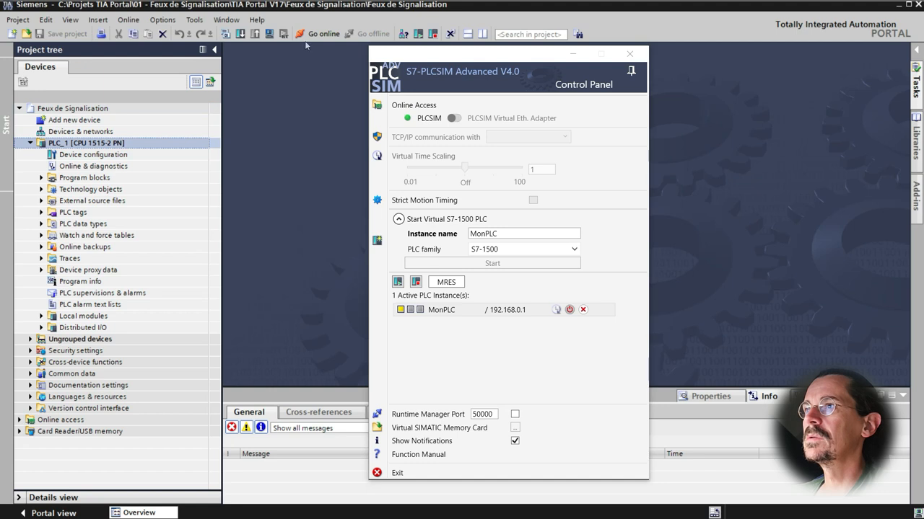
{"action": "left_click", "coordinate": [240, 34]}
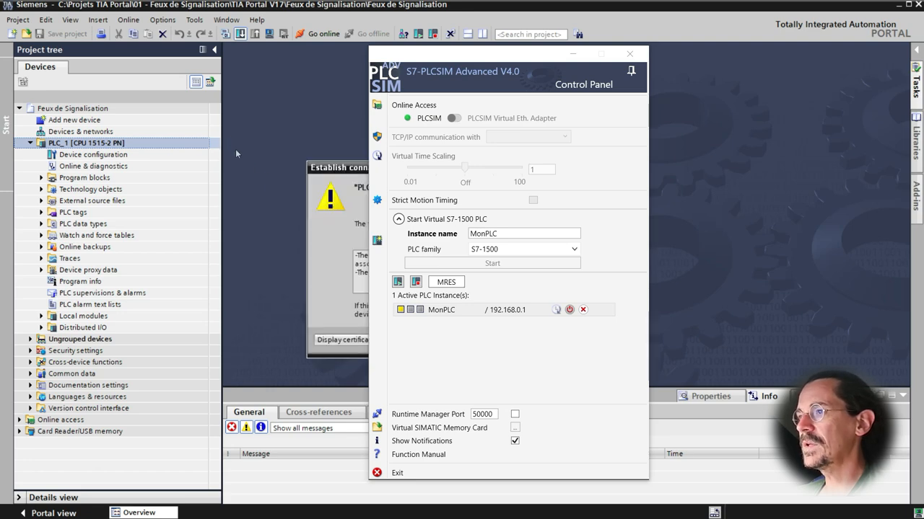
{"action": "left_click_drag", "start_coordinate": [489, 56], "coordinate": [750, 48]}
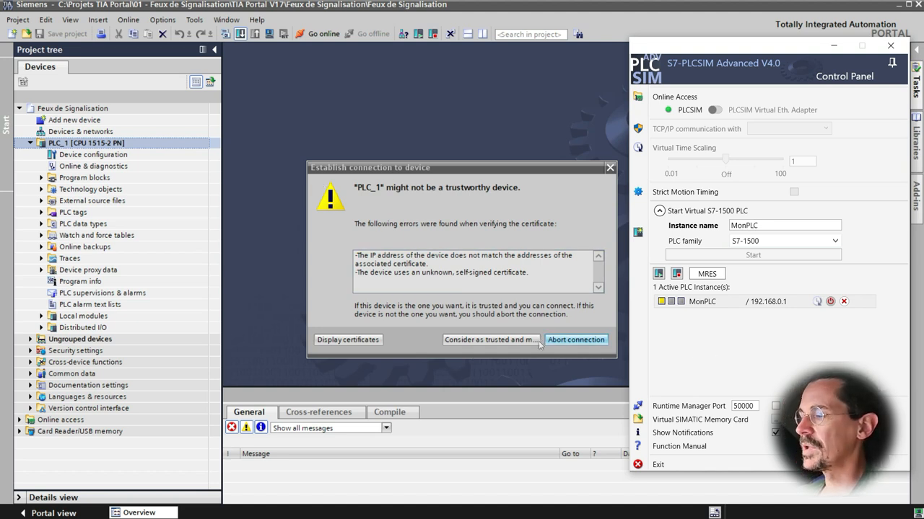
{"action": "left_click", "coordinate": [509, 340]}
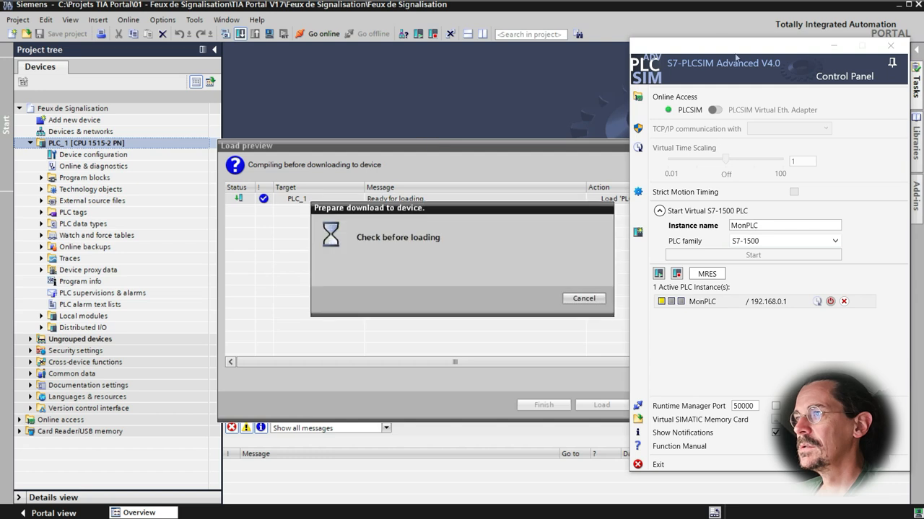
{"action": "left_click_drag", "start_coordinate": [736, 57], "coordinate": [757, 55]}
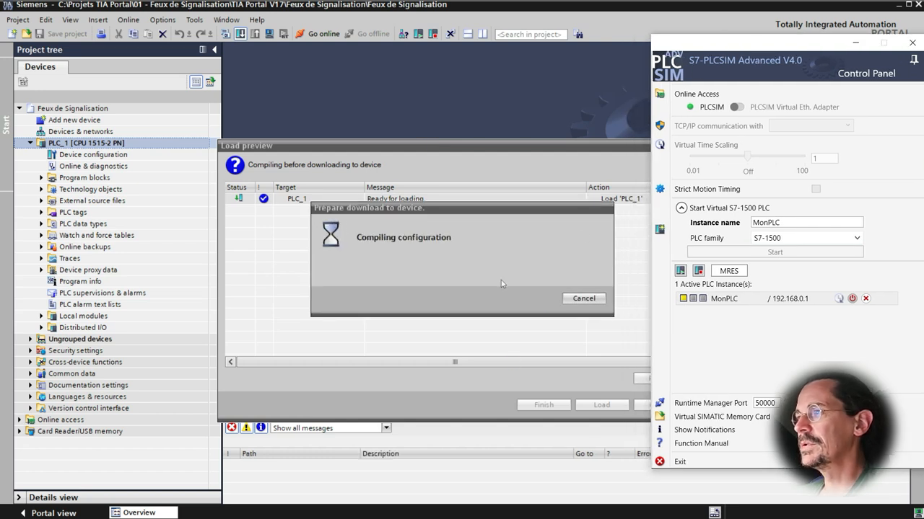
{"action": "left_click_drag", "start_coordinate": [759, 52], "coordinate": [830, 60]}
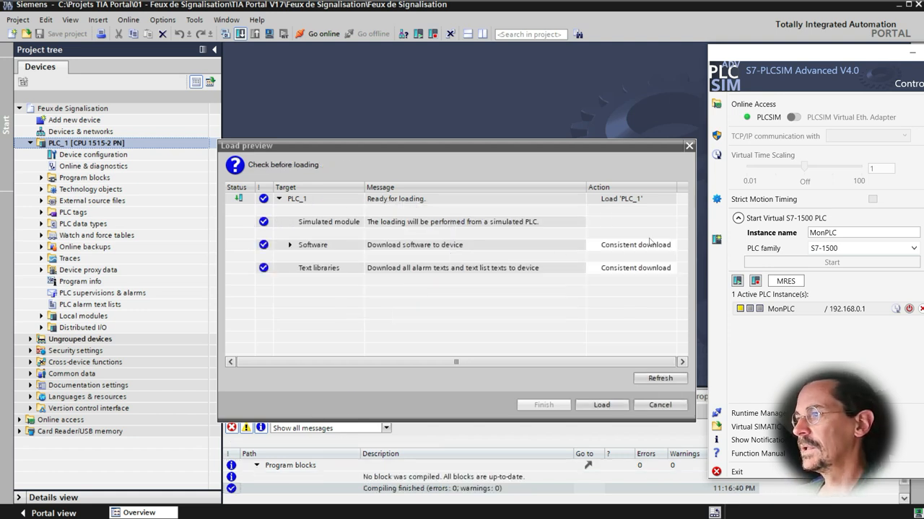
{"action": "left_click", "coordinate": [591, 405]}
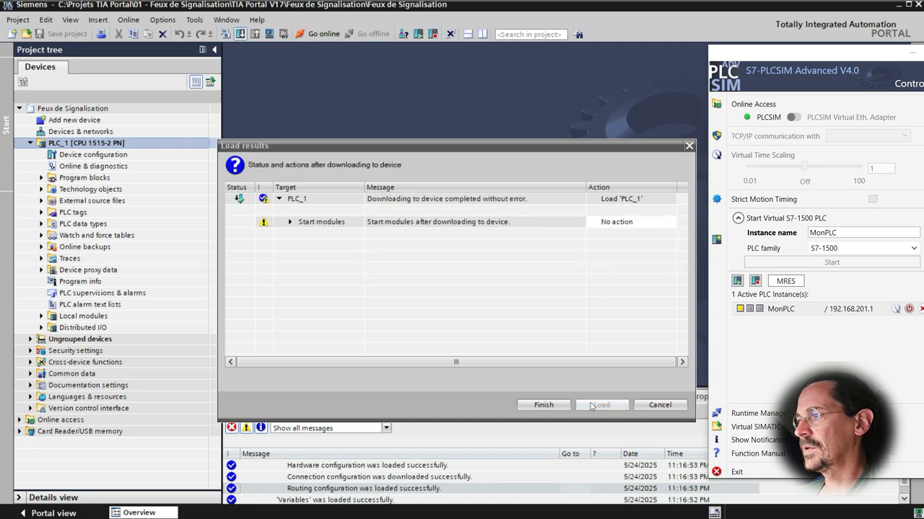
- Set the start modules action to Start module and finish the download
{"action": "left_click", "coordinate": [289, 222]}
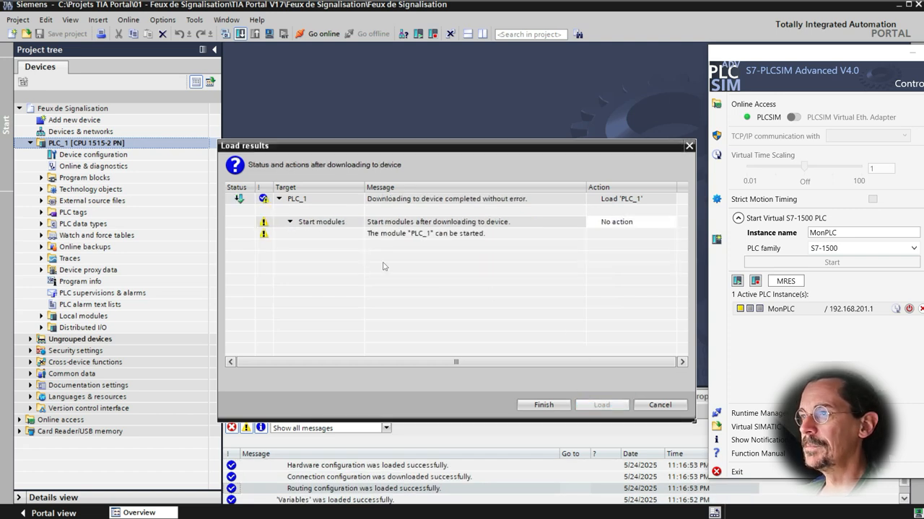
{"action": "left_click", "coordinate": [633, 226]}
{"action": "left_click", "coordinate": [669, 222]}
{"action": "left_click", "coordinate": [668, 224]}
{"action": "left_click", "coordinate": [669, 225]}
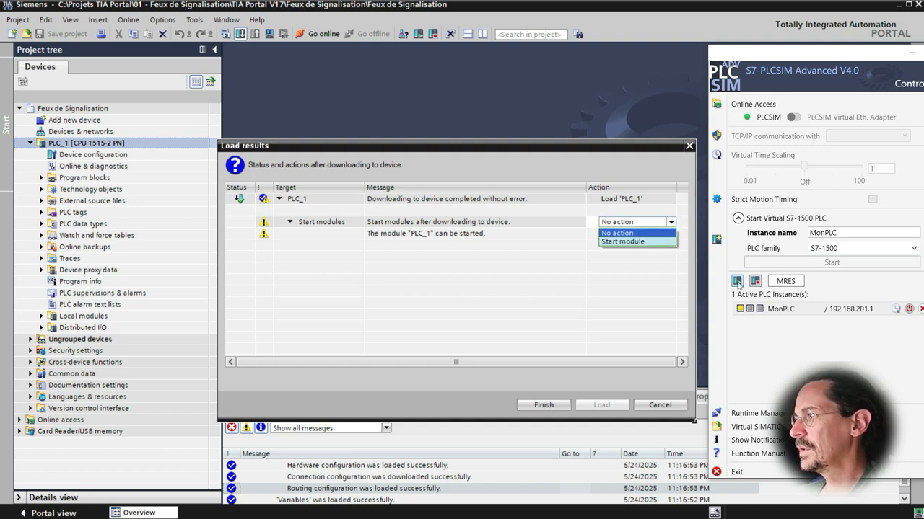
{"action": "left_click", "coordinate": [640, 242]}
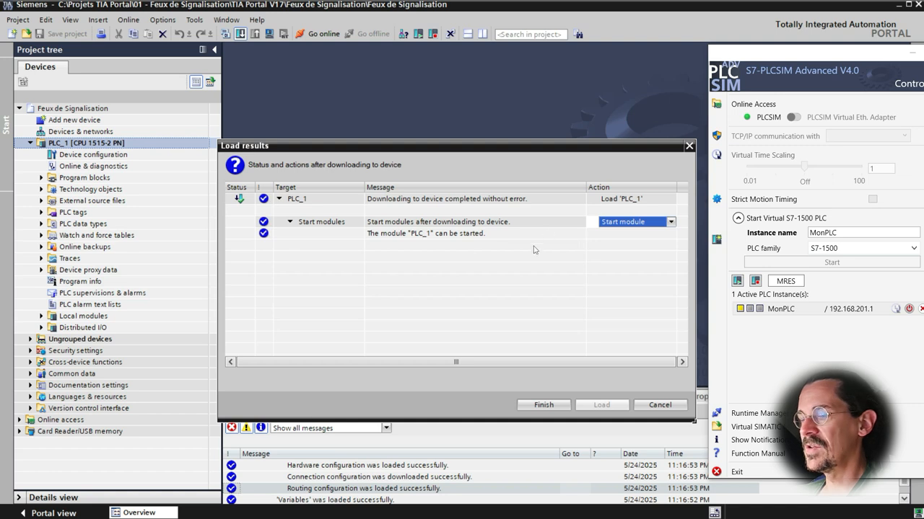
{"action": "left_click", "coordinate": [543, 405]}
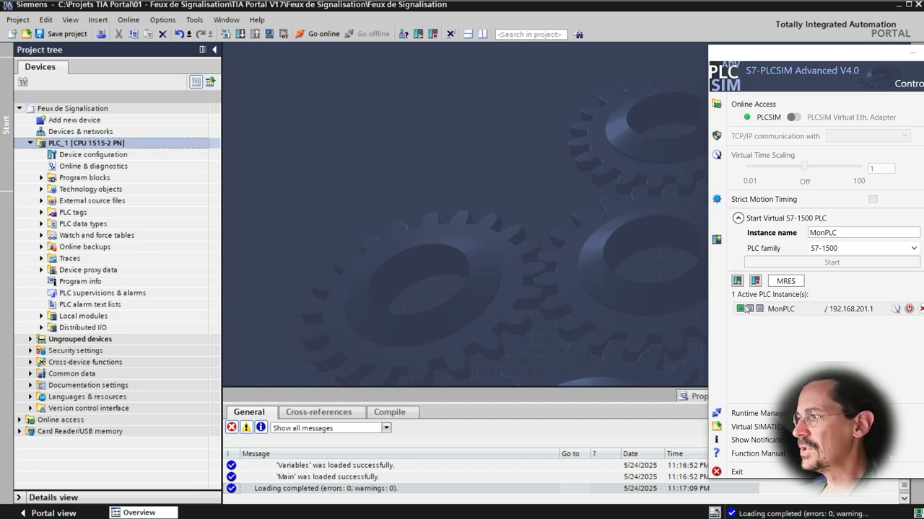
- Unpin the simulator's control panel so it no longer stays on top
{"action": "left_click_drag", "start_coordinate": [816, 63], "coordinate": [700, 59]}
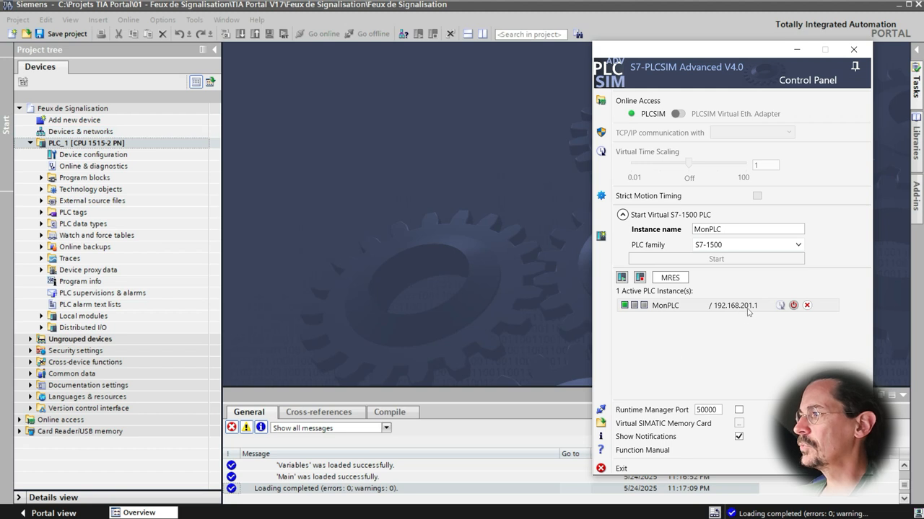
{"action": "left_click", "coordinate": [75, 143]}
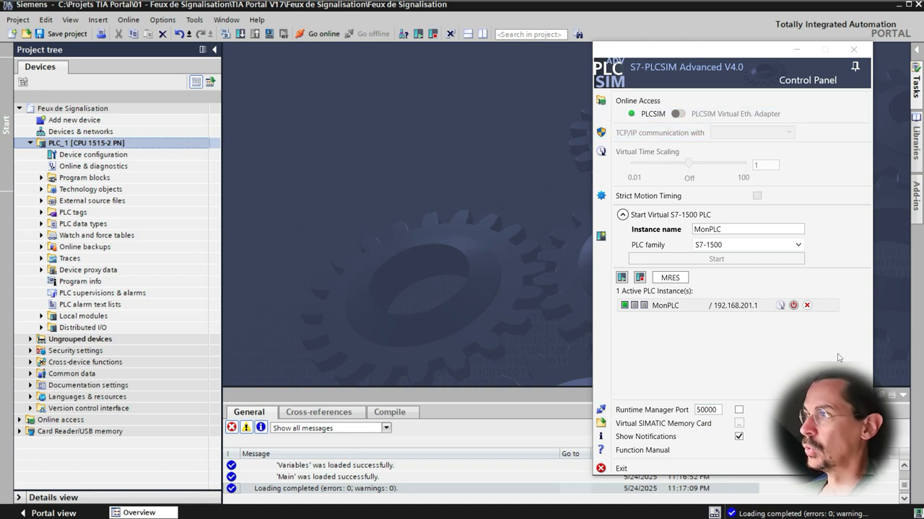
{"action": "left_click", "coordinate": [849, 80]}
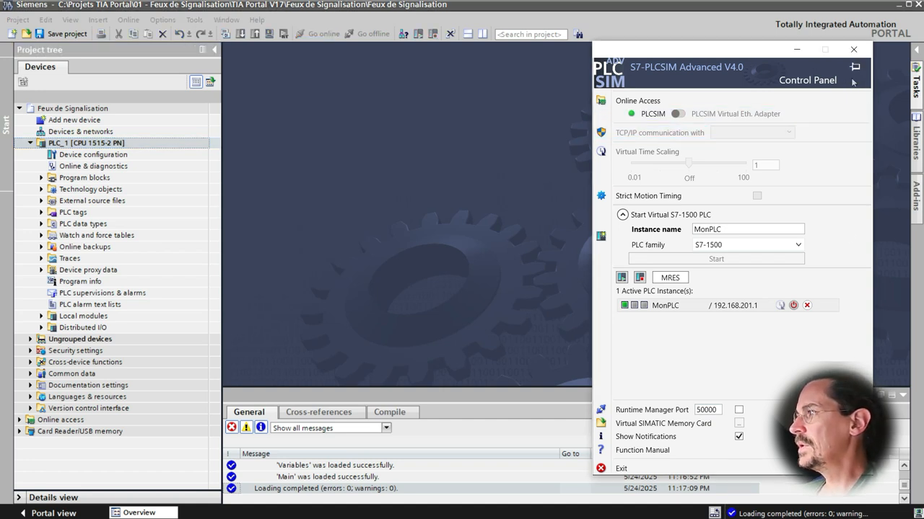
- Go online with PLC_1
{"action": "left_click", "coordinate": [449, 132]}
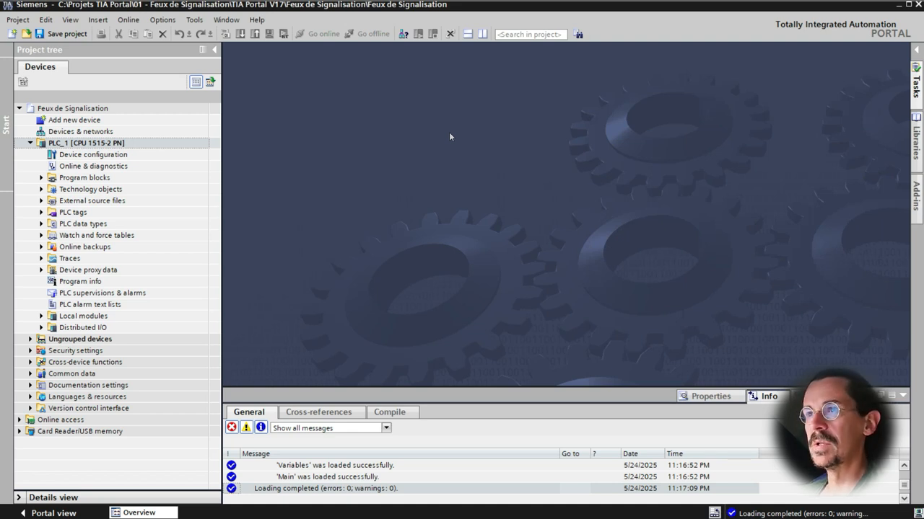
{"action": "left_click", "coordinate": [122, 146]}
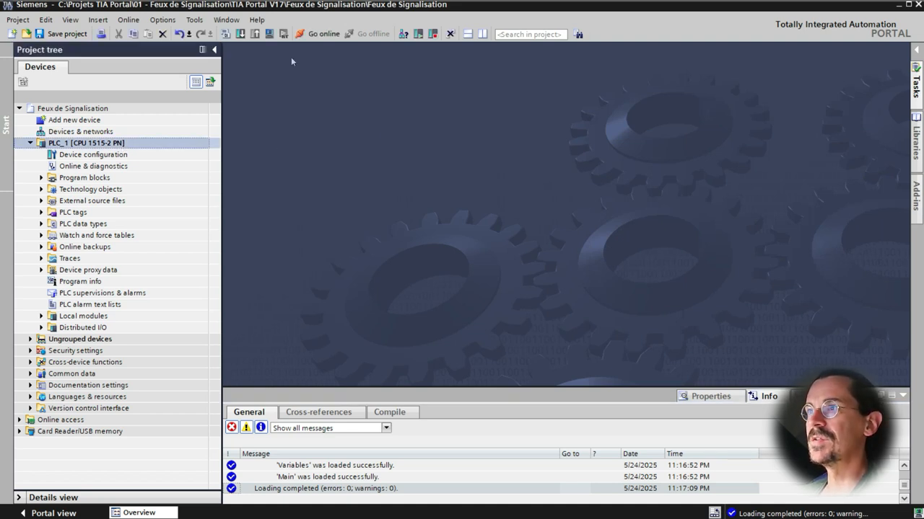
{"action": "left_click", "coordinate": [322, 34]}
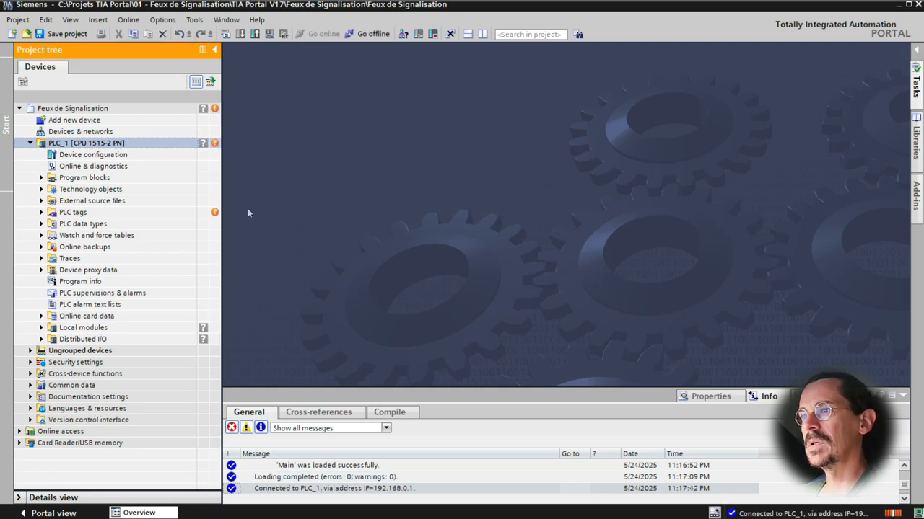
- Open the Variables [DB2] data block under Program blocks and monitor all its values
{"action": "left_click", "coordinate": [41, 179]}
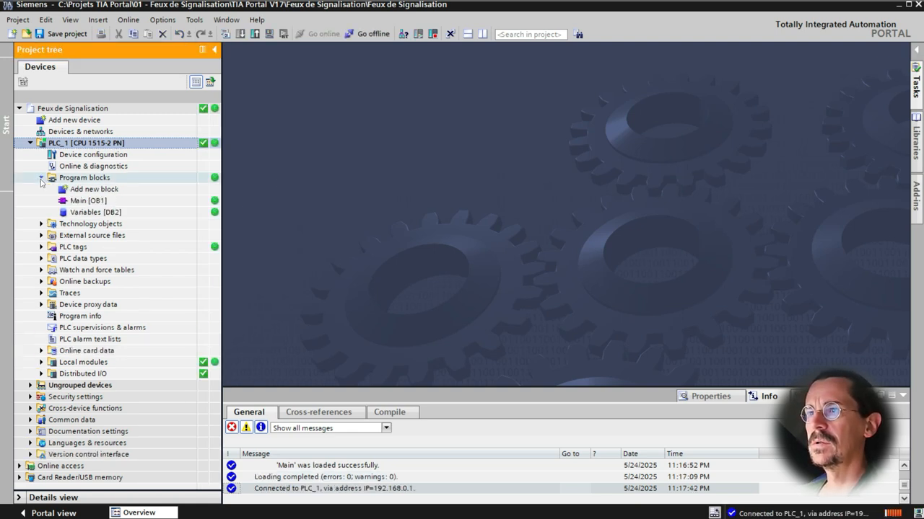
{"action": "double_click", "coordinate": [80, 213]}
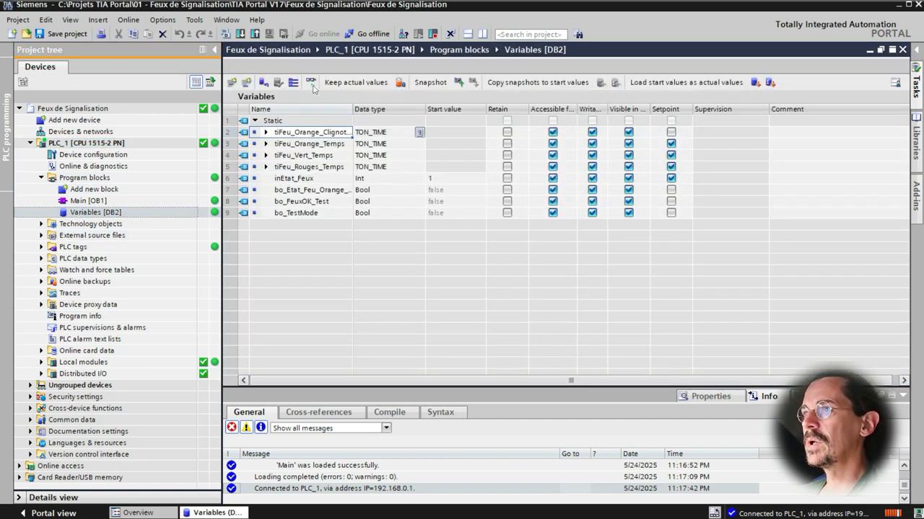
{"action": "left_click", "coordinate": [310, 83]}
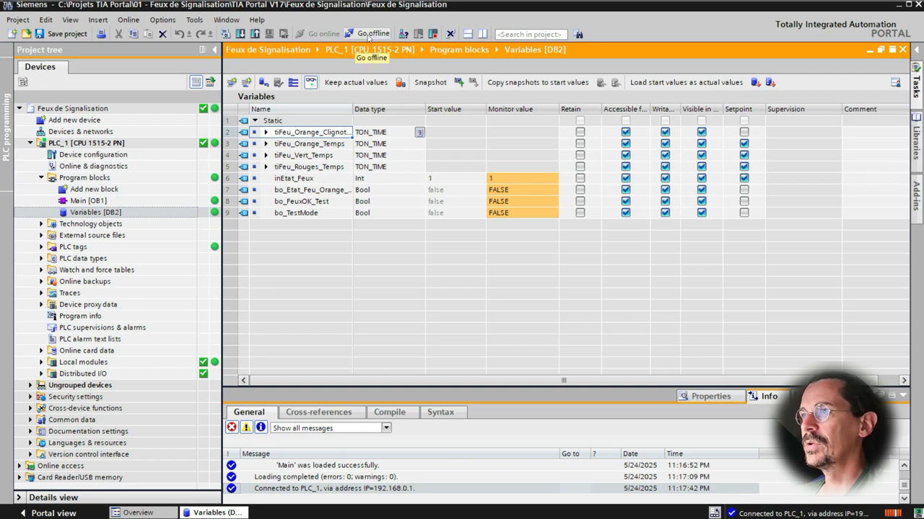
- Go offline from PLC_1, then select PLC_1 and go online with it again
{"action": "left_click", "coordinate": [367, 34]}
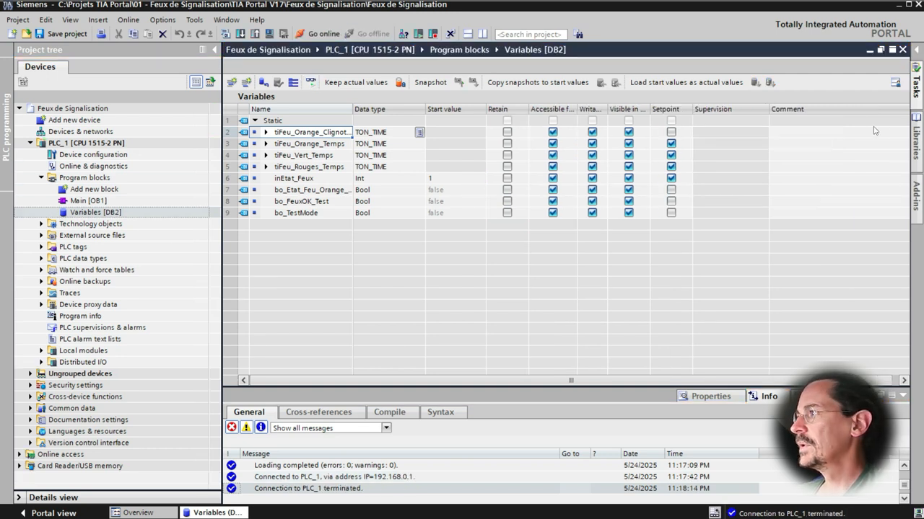
{"action": "left_click", "coordinate": [86, 143]}
{"action": "left_click", "coordinate": [321, 37]}
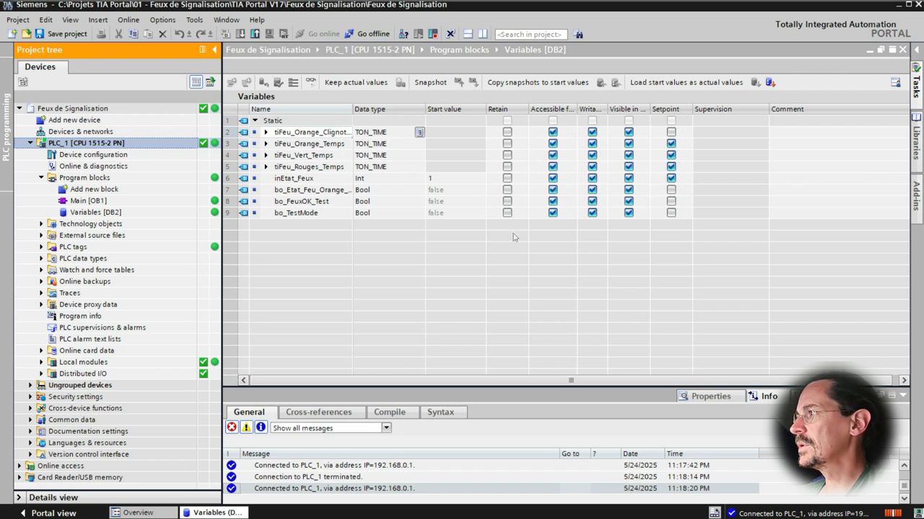
- Open Devices & networks and show PLC_1 in the Online tools panel alongside the simulator's control panel
{"action": "left_click", "coordinate": [92, 133]}
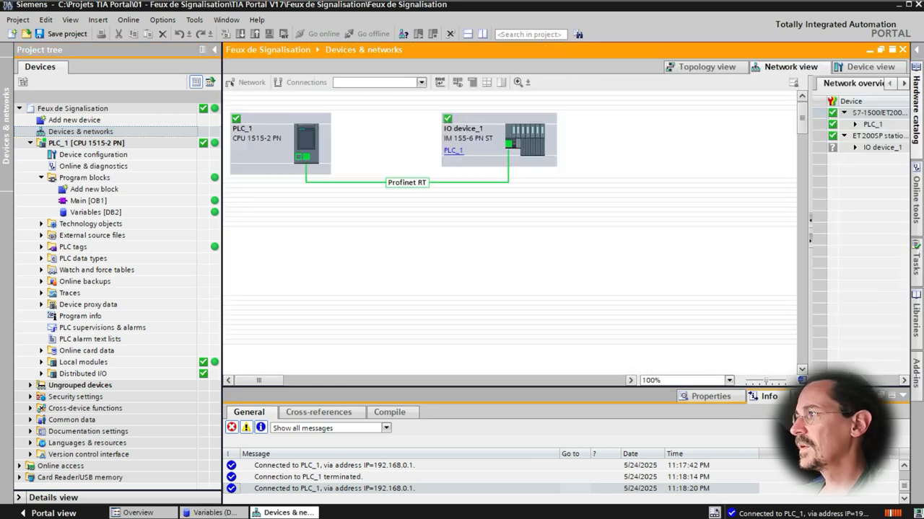
{"action": "left_click", "coordinate": [914, 202]}
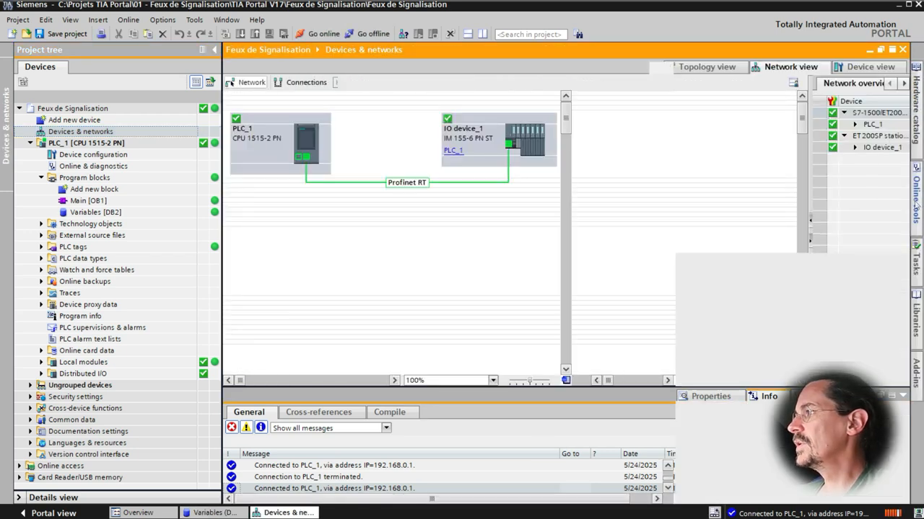
{"action": "key", "text": "alt+Tab"}
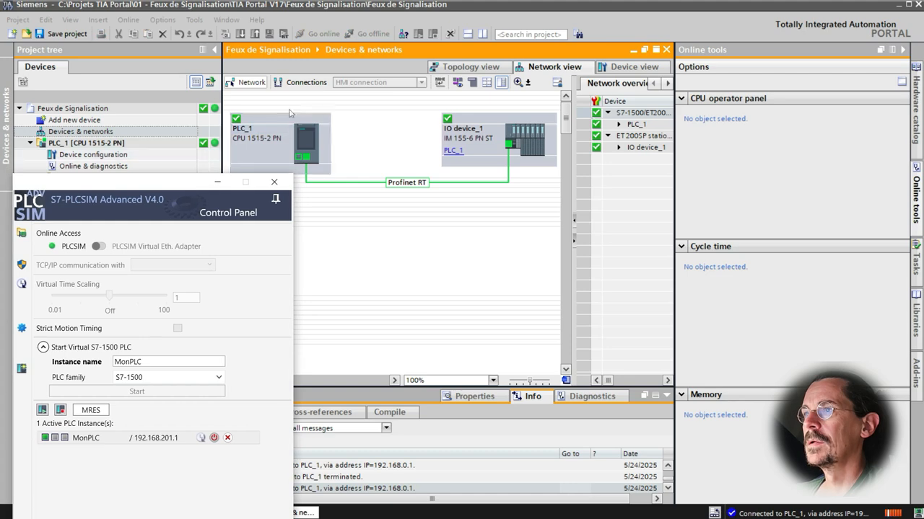
{"action": "left_click", "coordinate": [280, 151]}
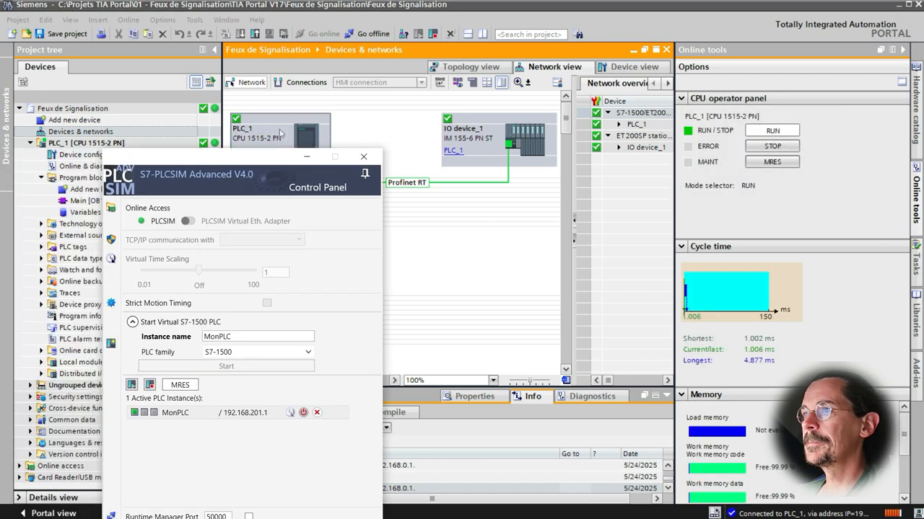
- Switch PLC_1 to STOP and then back to RUN from the CPU operator panel
{"action": "left_click_drag", "start_coordinate": [166, 185], "coordinate": [307, 70]}
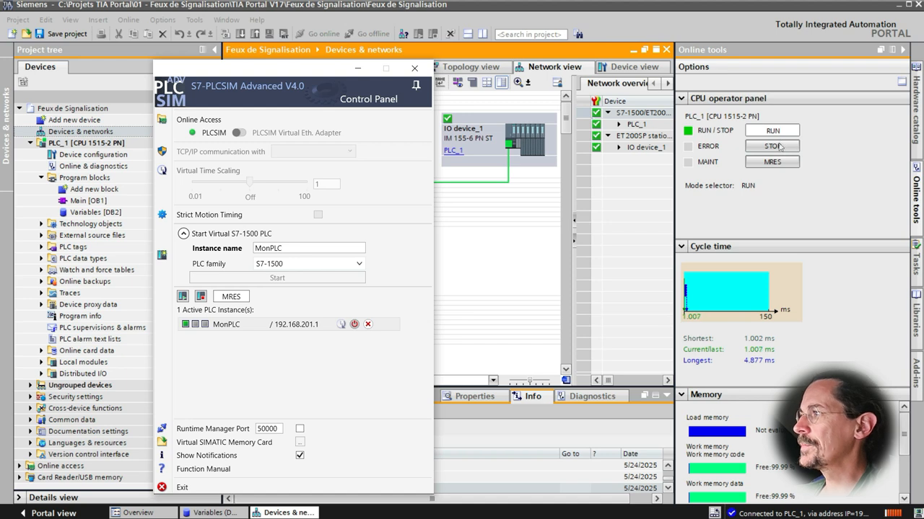
{"action": "left_click", "coordinate": [780, 148]}
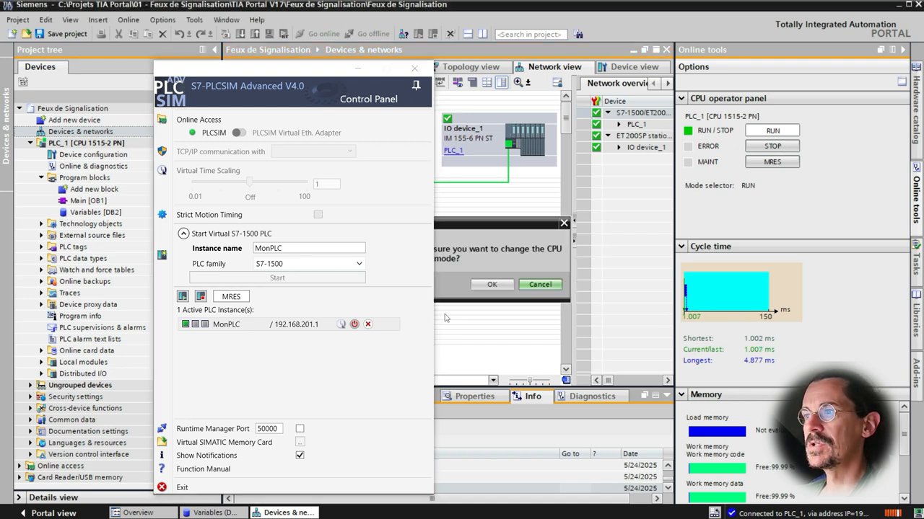
{"action": "left_click", "coordinate": [491, 285]}
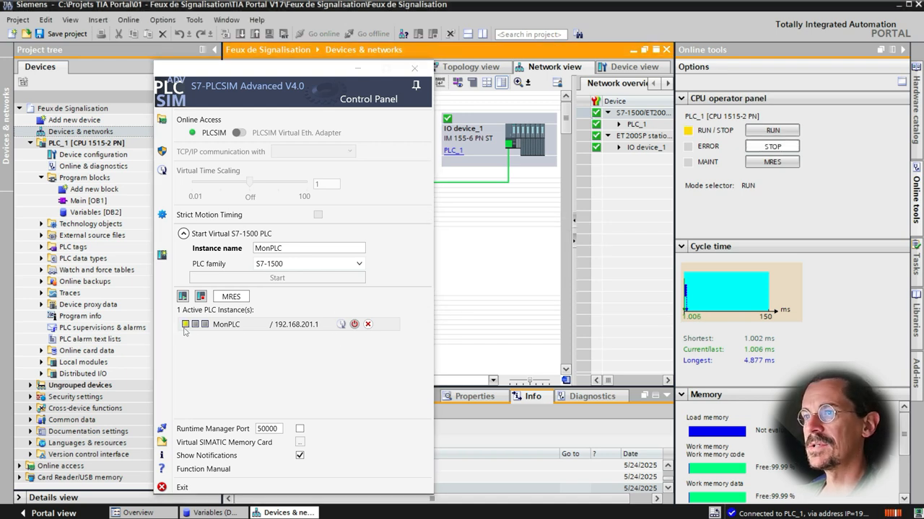
{"action": "left_click", "coordinate": [771, 132]}
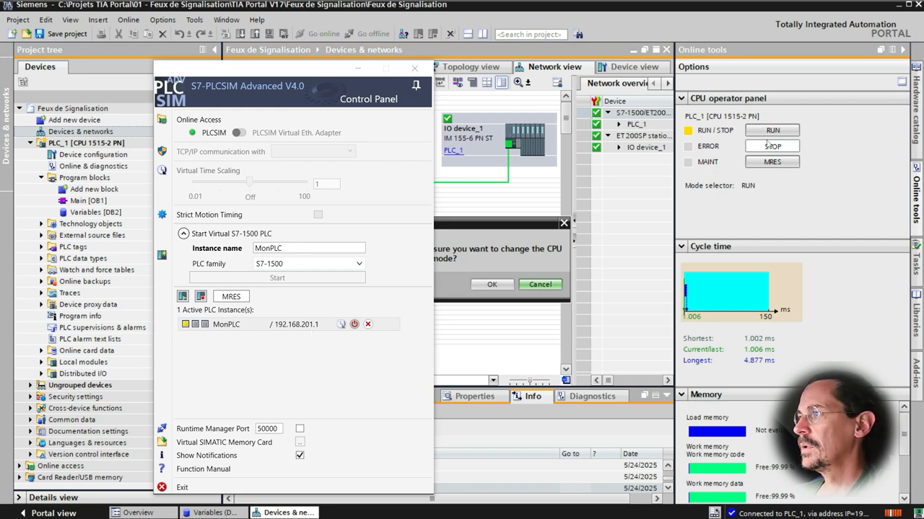
{"action": "left_click", "coordinate": [491, 284]}
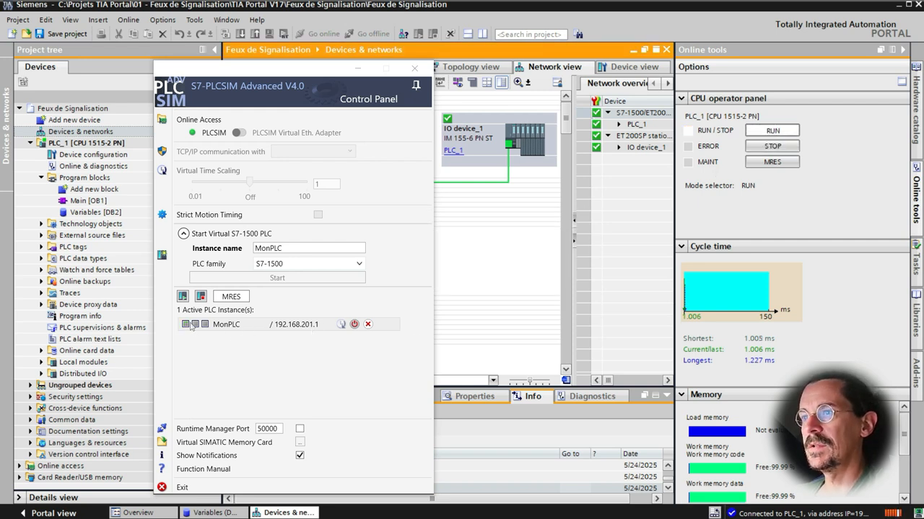
- Start a second virtual S7-1500 PLC instance named MonPLC2
{"action": "left_click", "coordinate": [245, 329]}
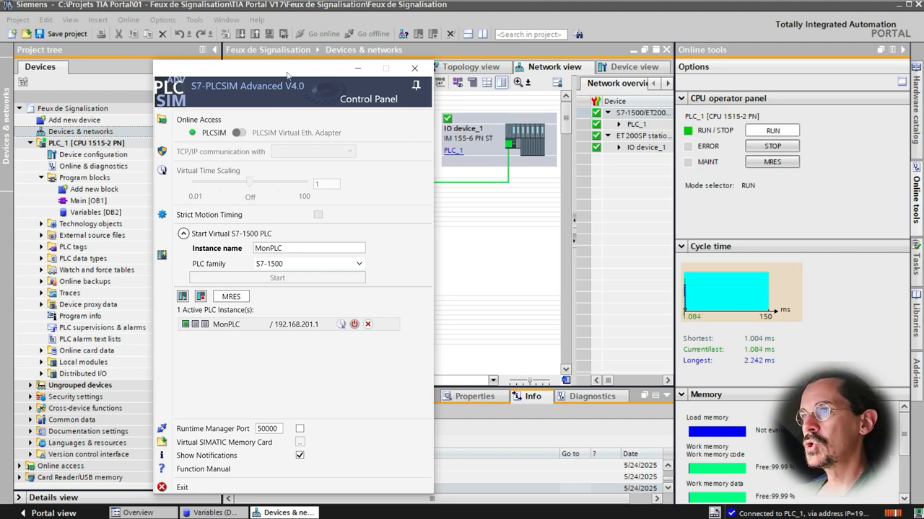
{"action": "left_click_drag", "start_coordinate": [287, 75], "coordinate": [434, 52]}
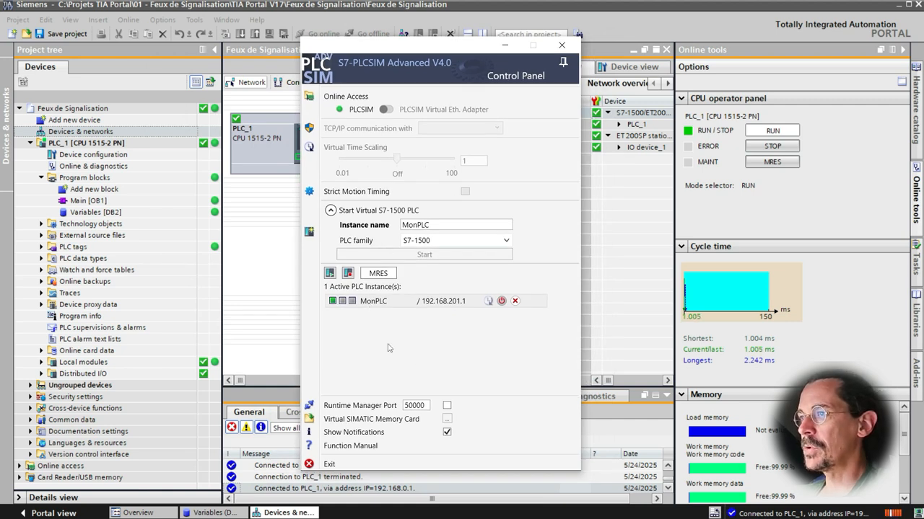
{"action": "left_click_drag", "start_coordinate": [430, 225], "coordinate": [389, 230]}
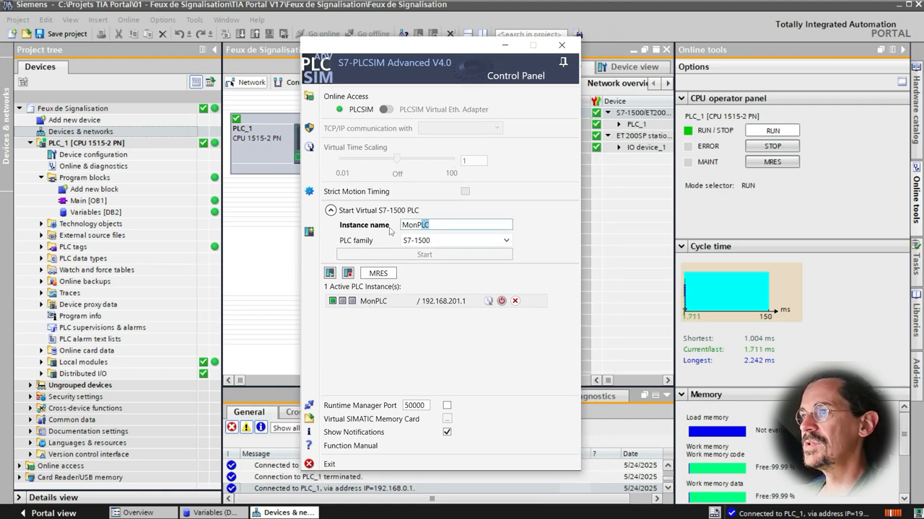
{"action": "type", "text": "PLC2"}
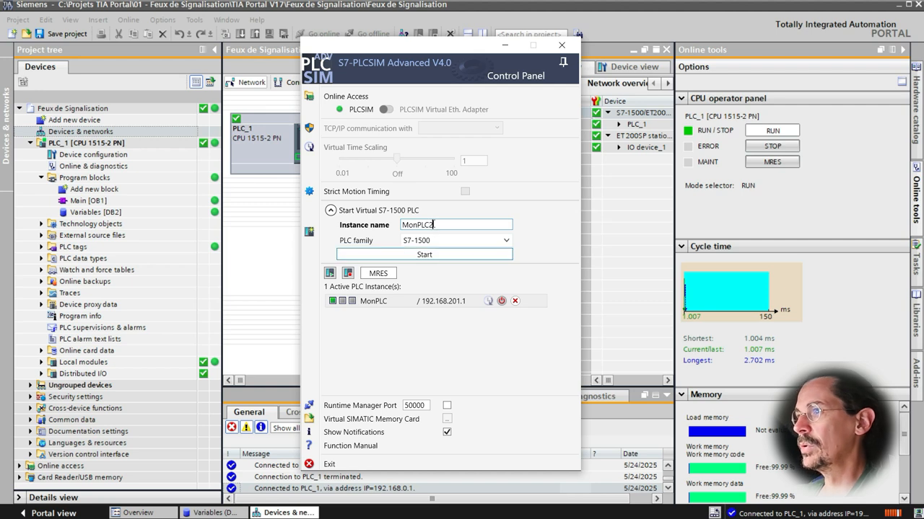
{"action": "left_click", "coordinate": [446, 253]}
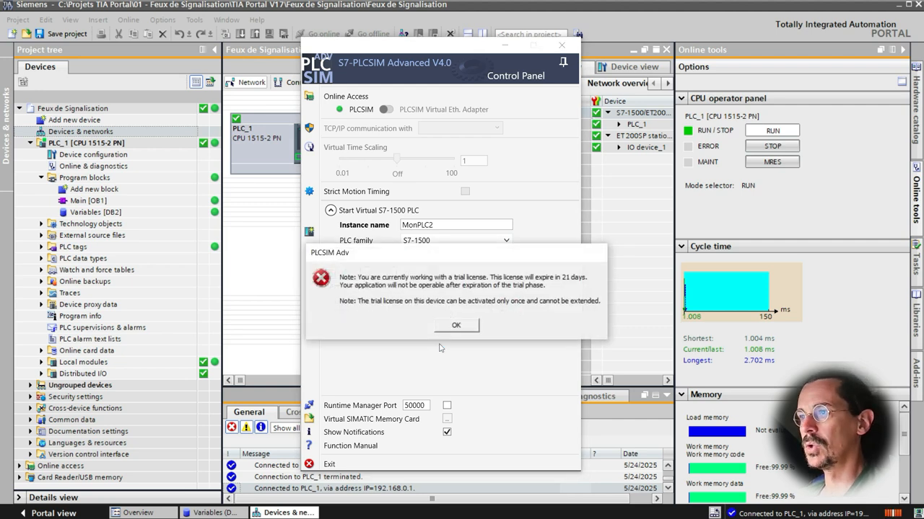
{"action": "left_click", "coordinate": [472, 328]}
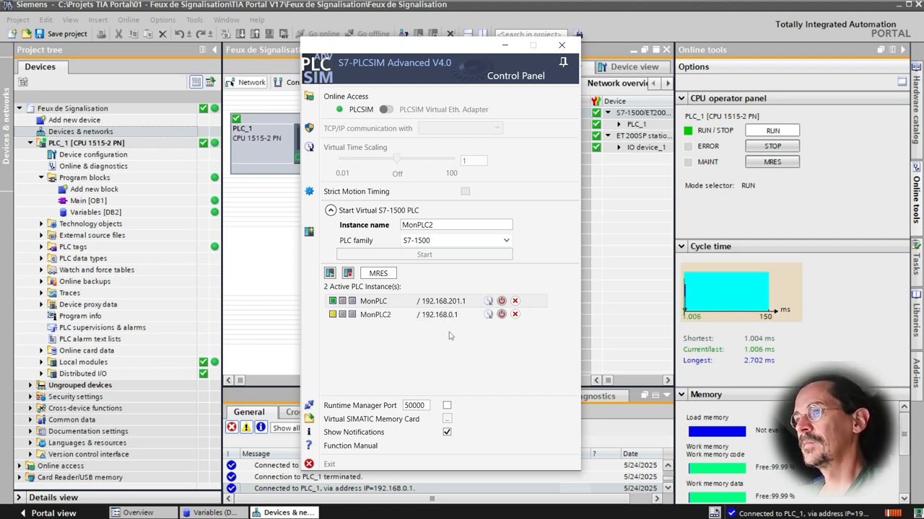
- Drag the PLC folder from the Persistence folder into the control panel and power on that restored instance
{"action": "left_click", "coordinate": [394, 319]}
{"action": "left_click", "coordinate": [390, 303], "text": "shift"}
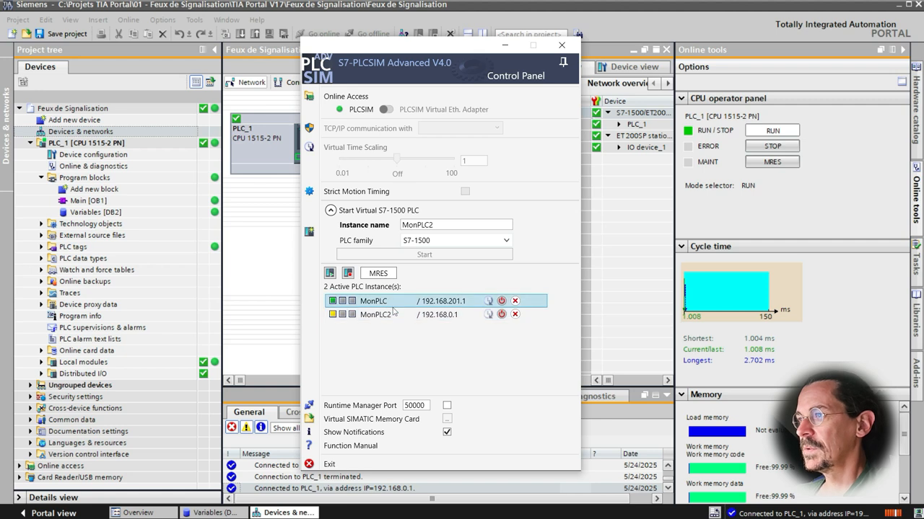
{"action": "left_click", "coordinate": [393, 331]}
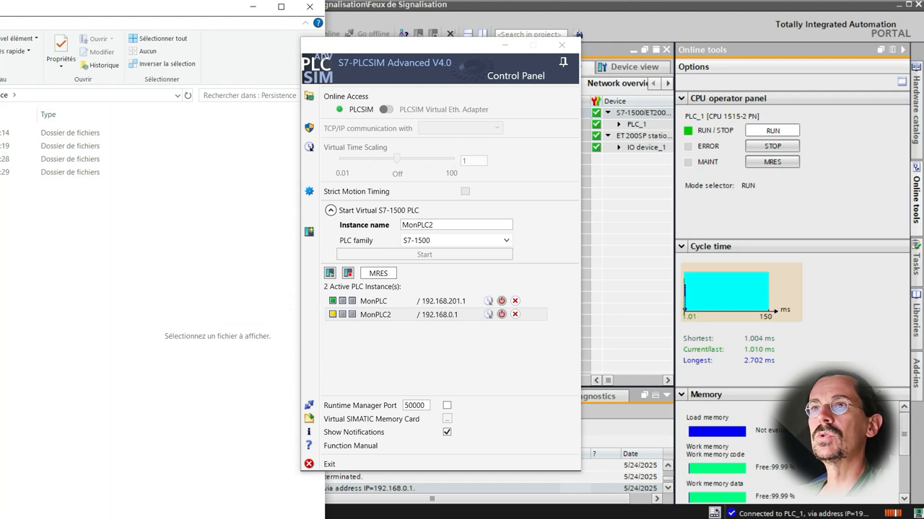
{"action": "left_click_drag", "start_coordinate": [1, 15], "coordinate": [182, 16]}
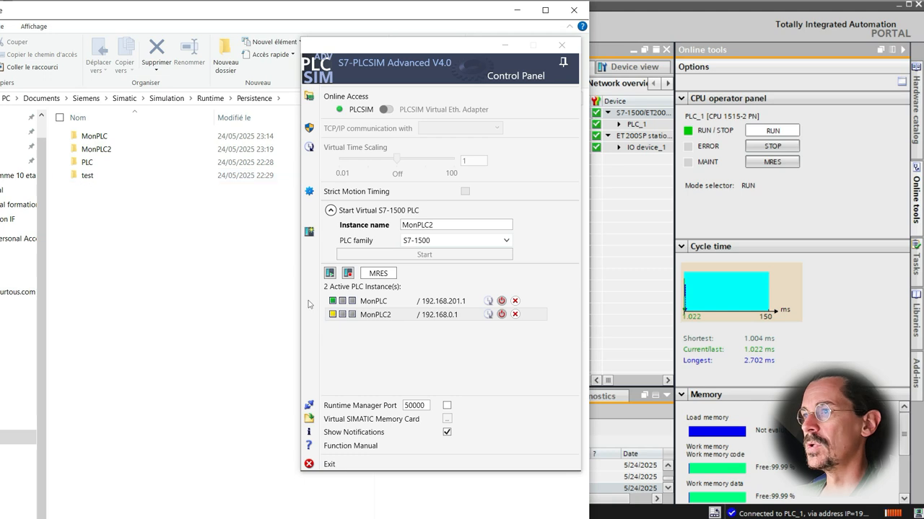
{"action": "left_click", "coordinate": [87, 163]}
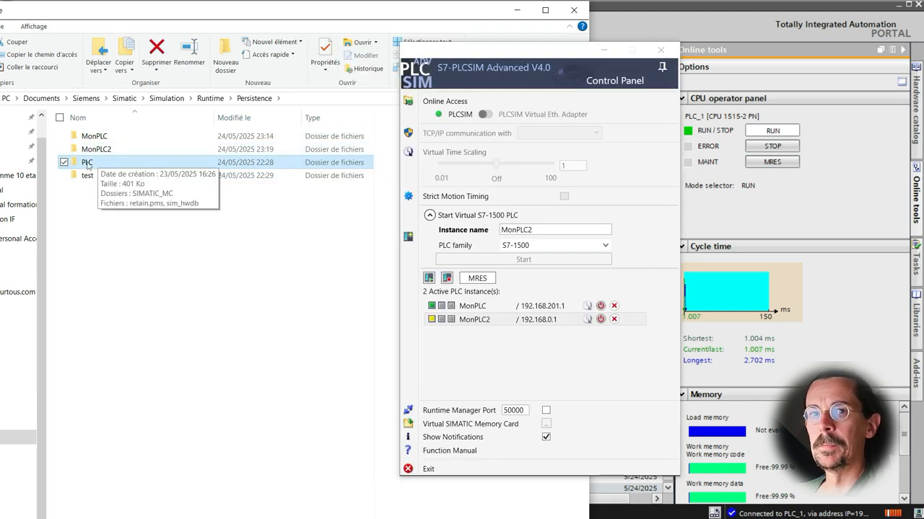
{"action": "left_click_drag", "start_coordinate": [86, 163], "coordinate": [452, 368]}
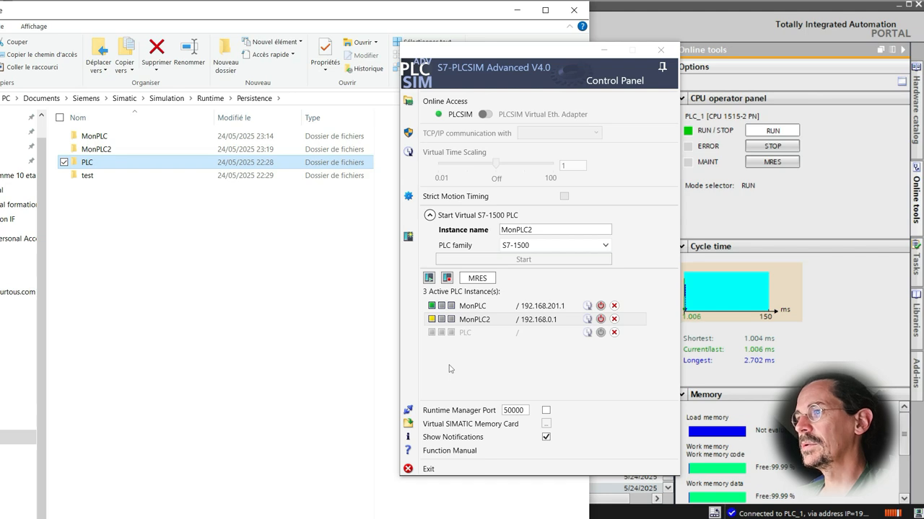
{"action": "left_click", "coordinate": [601, 334]}
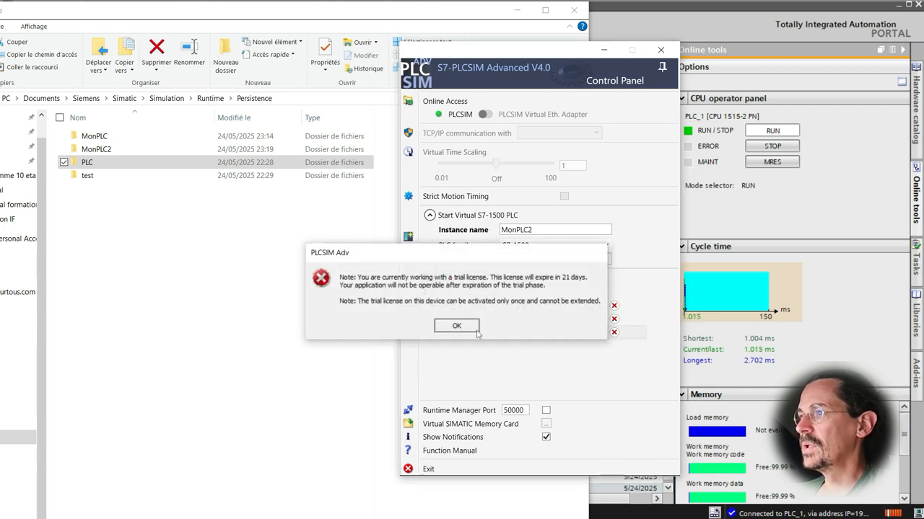
{"action": "left_click", "coordinate": [475, 329]}
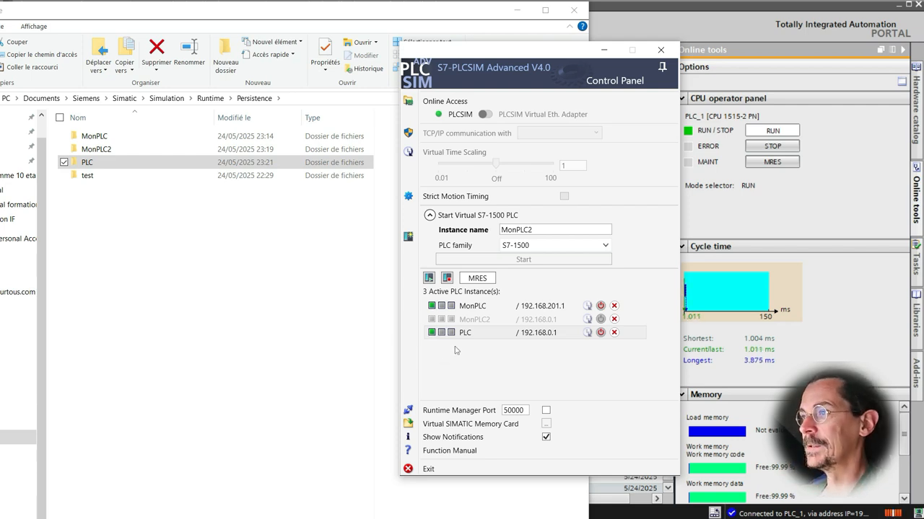
- Exit the simulator and relaunch the PLCSIM Advanced control panel
{"action": "left_click", "coordinate": [455, 470]}
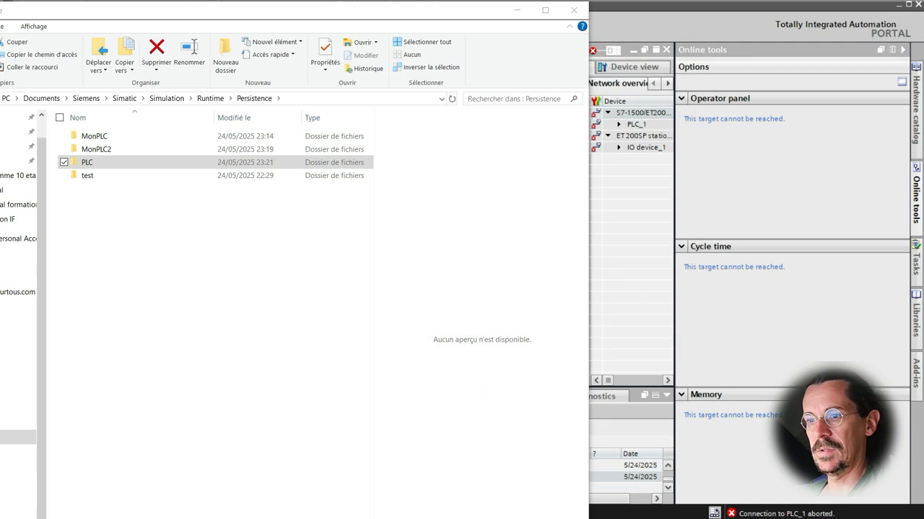
{"action": "key", "text": "super+s"}
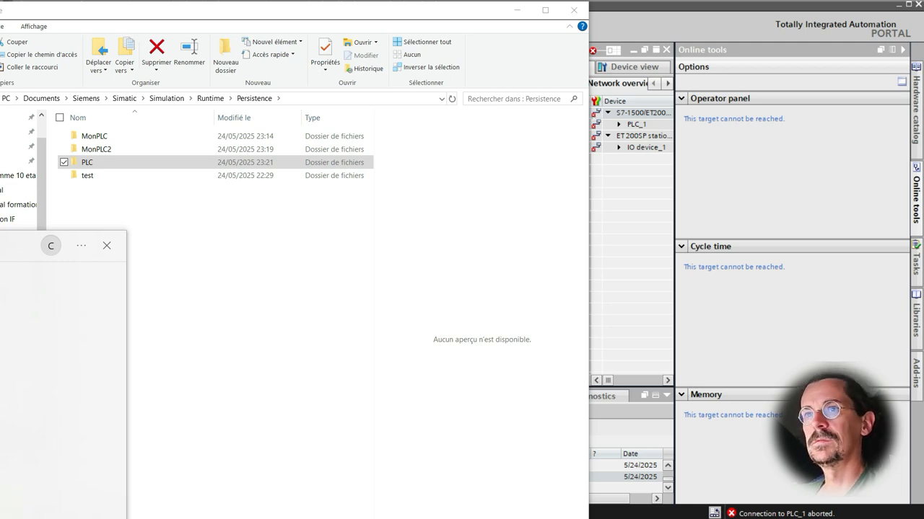
{"action": "left_click_drag", "start_coordinate": [4, 70], "coordinate": [450, 57]}
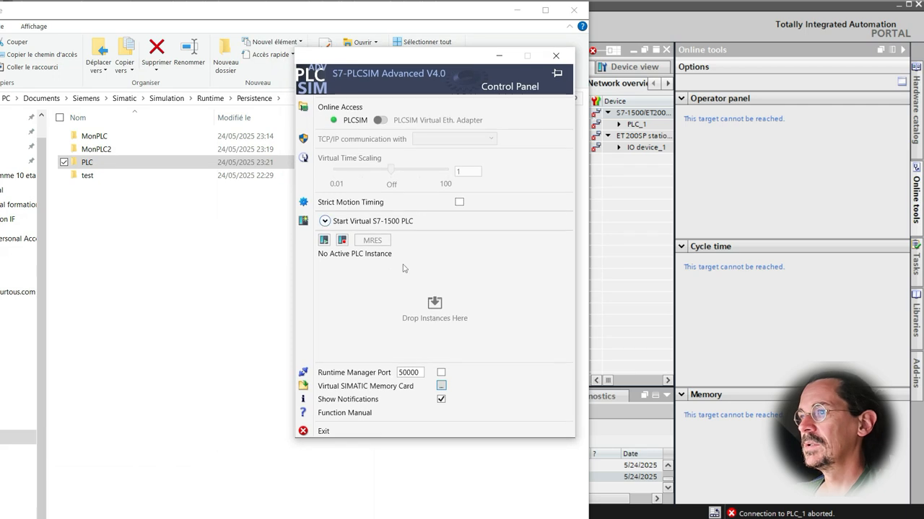
{"action": "left_click", "coordinate": [442, 387]}
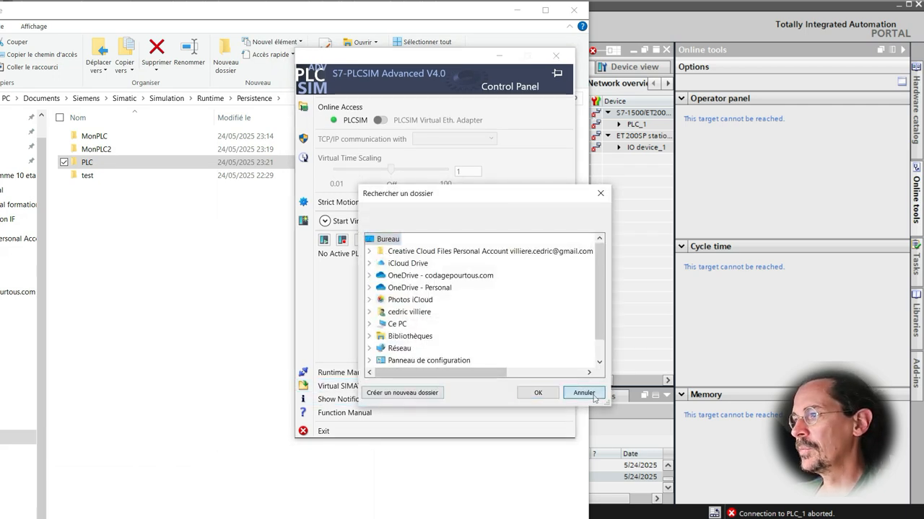
{"action": "left_click", "coordinate": [584, 392]}
- Drag the MonPLC persistence folder into the control panel and power on the restored instance
{"action": "left_click", "coordinate": [134, 138]}
{"action": "left_click", "coordinate": [335, 284]}
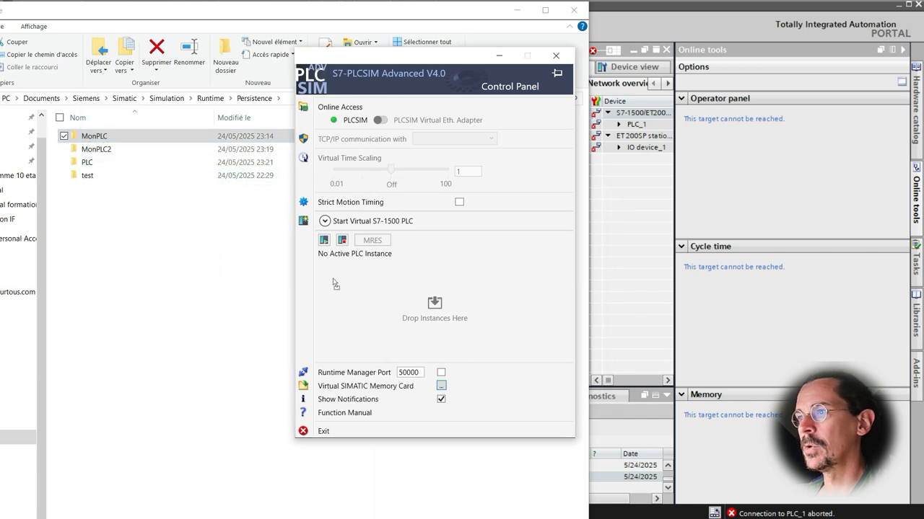
{"action": "left_click_drag", "start_coordinate": [335, 285], "coordinate": [434, 304]}
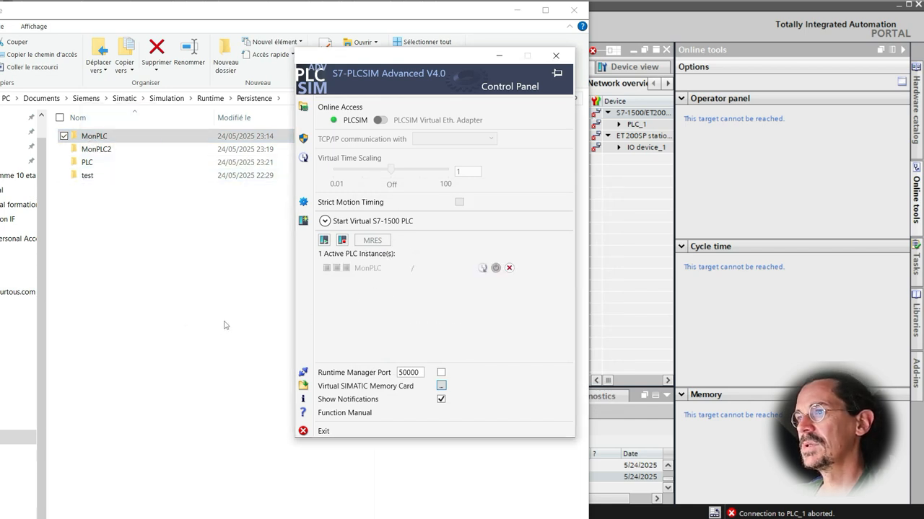
{"action": "left_click", "coordinate": [447, 272]}
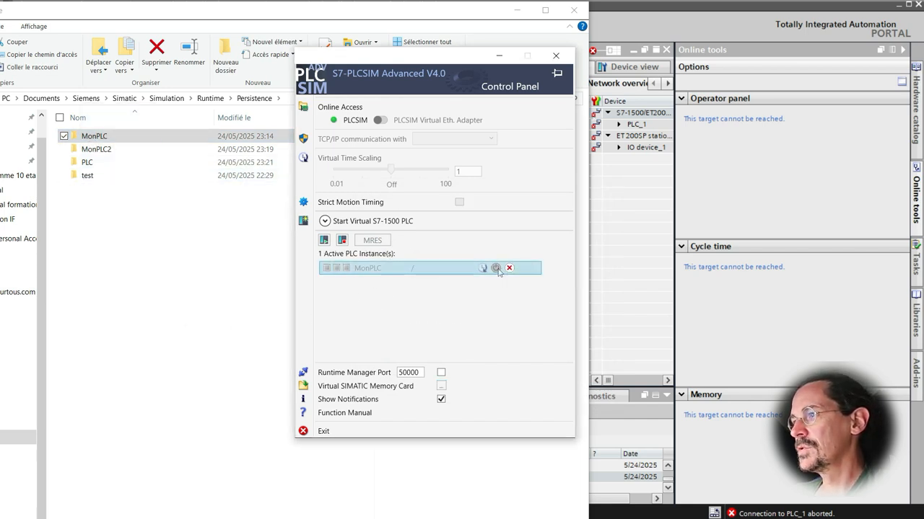
{"action": "left_click", "coordinate": [496, 269]}
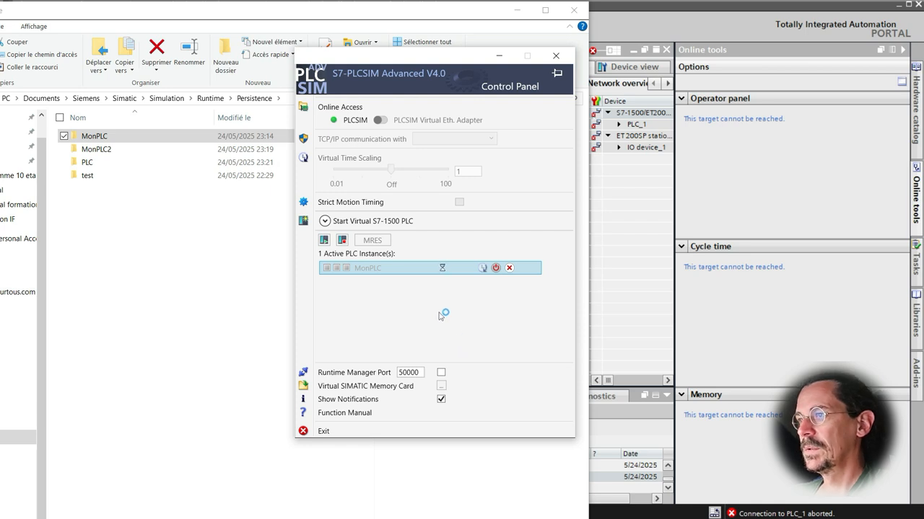
{"action": "left_click", "coordinate": [455, 326]}
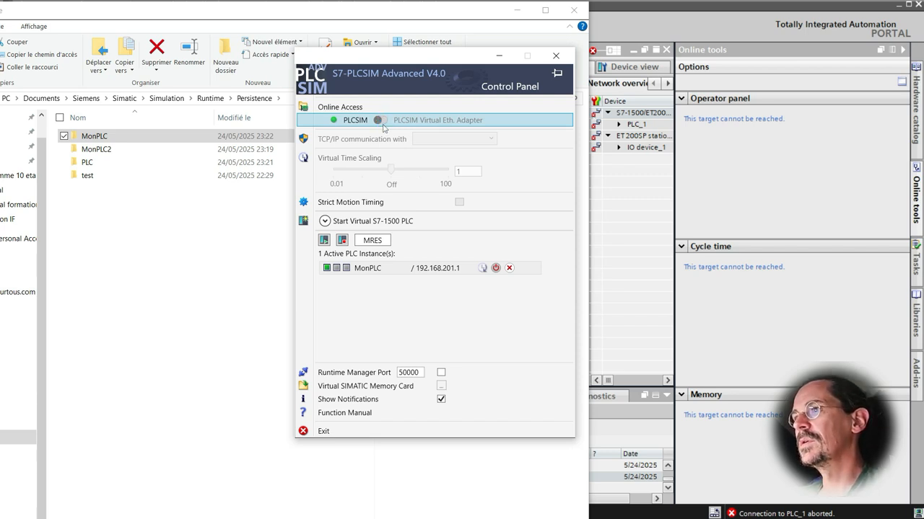
- Delete the MonPLC instance and switch online access to the PLCSIM Virtual Eth. Adapter
{"action": "left_click", "coordinate": [509, 268]}
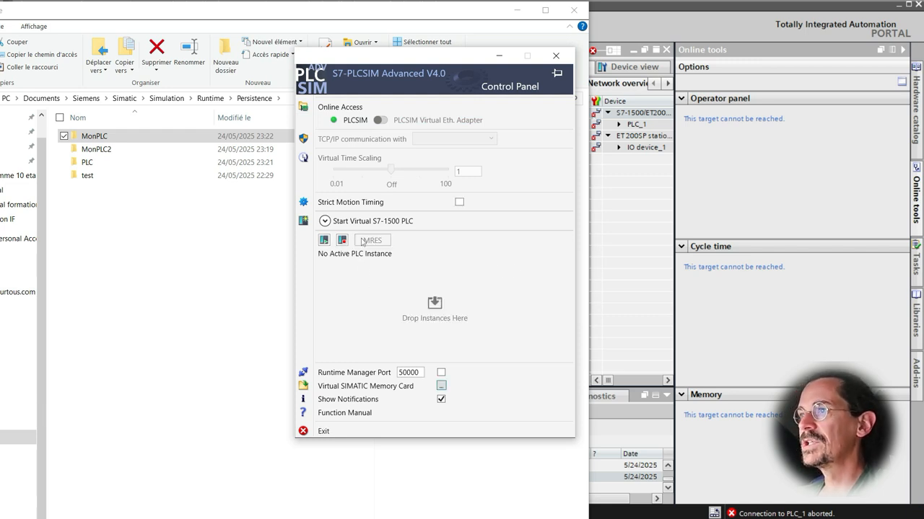
{"action": "left_click", "coordinate": [380, 120]}
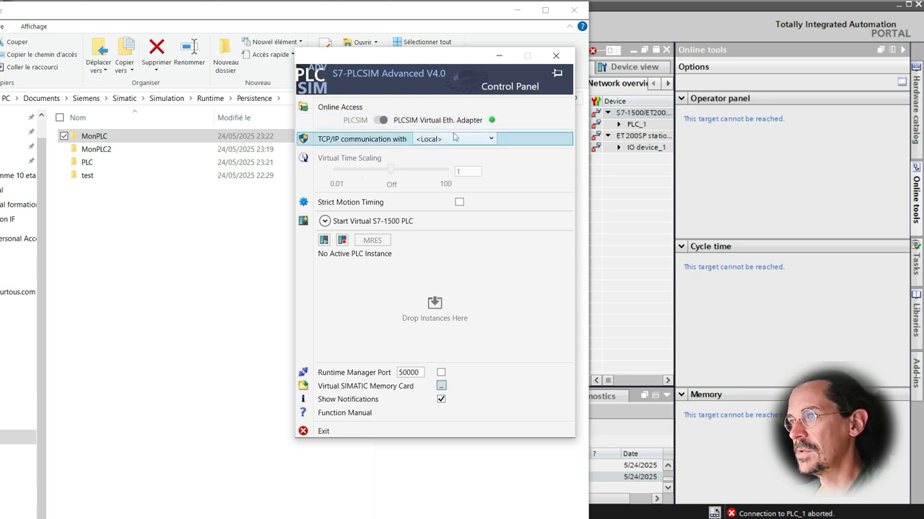
- Expand the Start Virtual S7-1500 PLC section and enter monPLC3 as the new instance name
{"action": "left_click", "coordinate": [484, 139]}
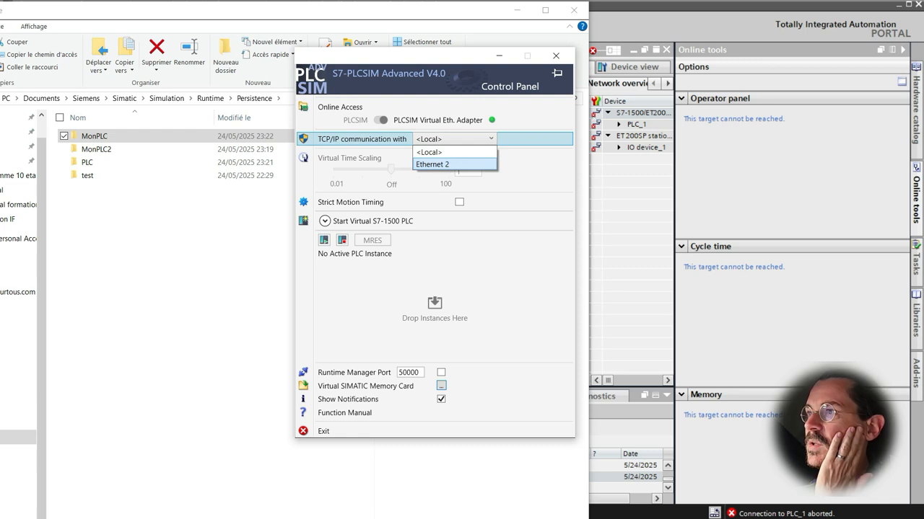
{"action": "left_click", "coordinate": [402, 366]}
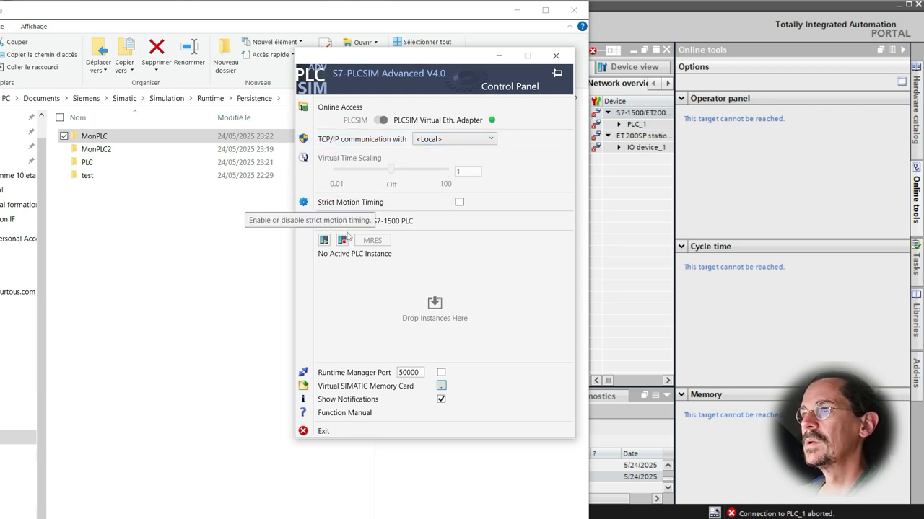
{"action": "left_click", "coordinate": [324, 222]}
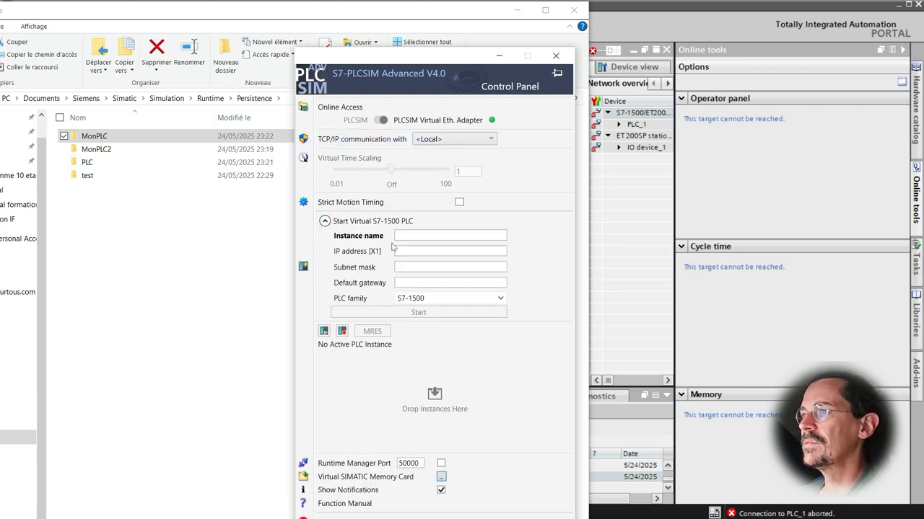
{"action": "left_click", "coordinate": [415, 237]}
{"action": "type", "text": "monPLC3"}
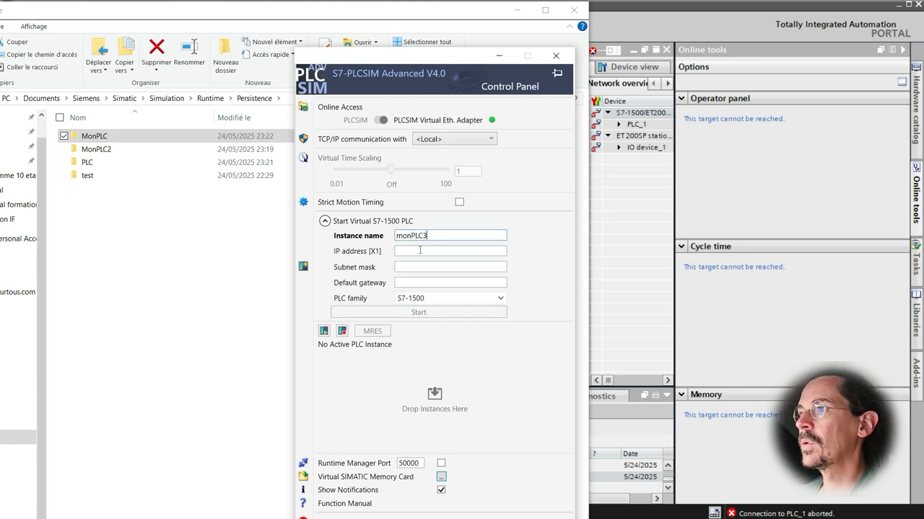
- Enter the new instance's IP address, starting with 192.168
{"action": "left_click", "coordinate": [429, 251]}
{"action": "type", "text": "192.1"}
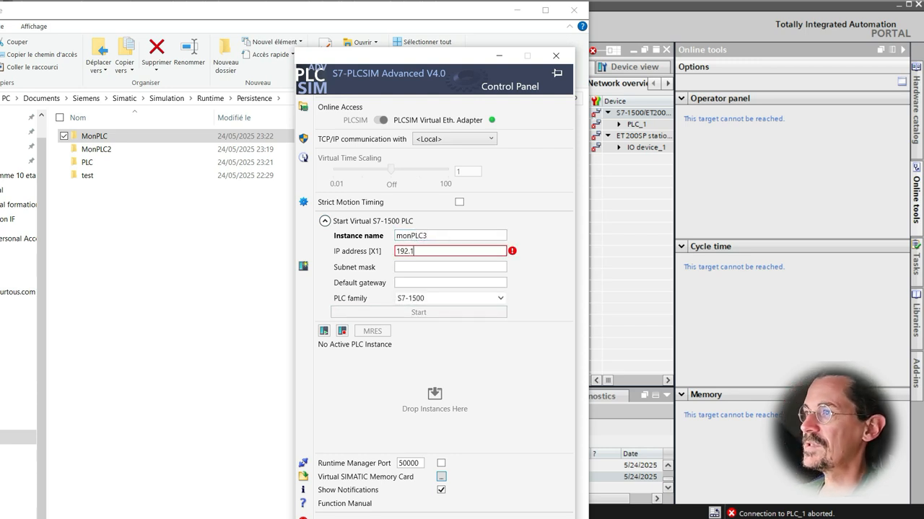
{"action": "type", "text": "68"}
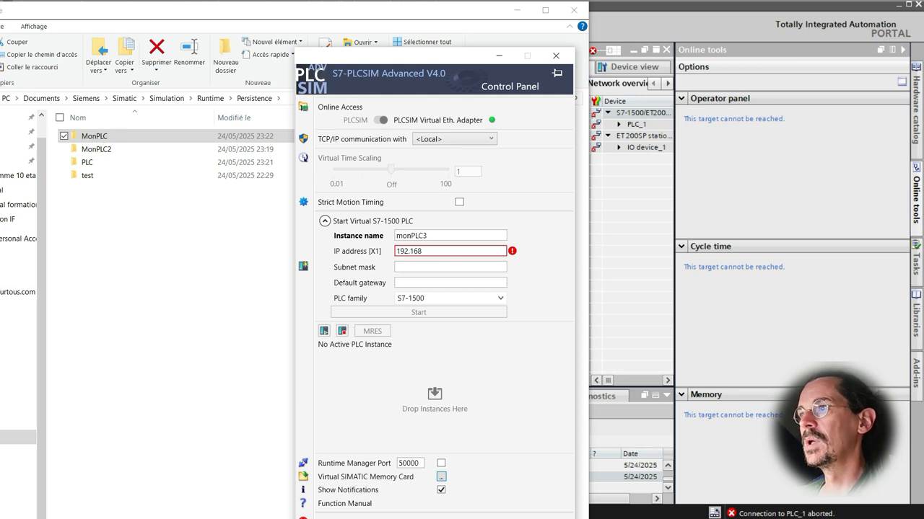